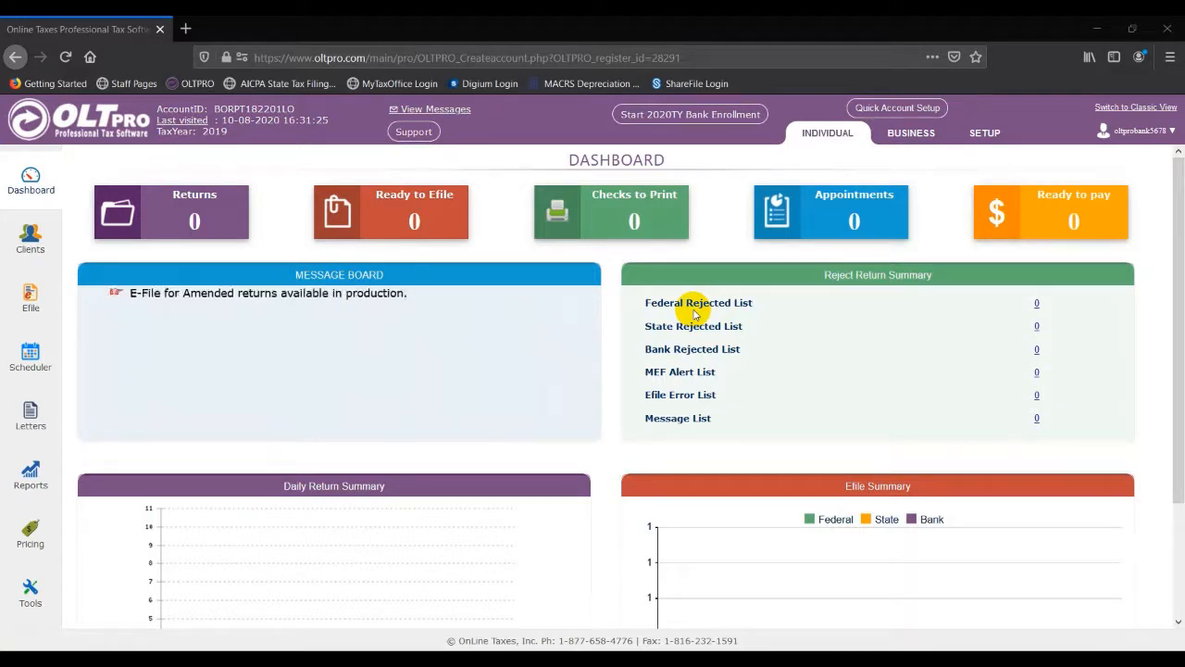
Step: Start the 2020 TY bank enrollment from the dashboard
{"action": "left_click", "coordinate": [723, 116]}
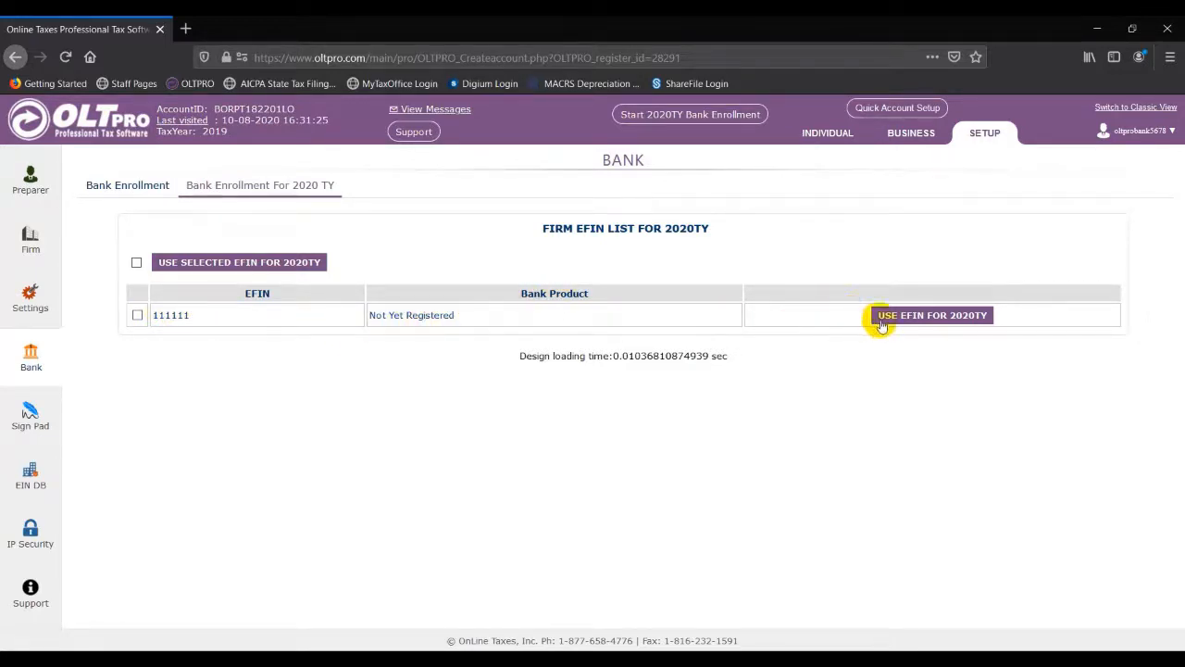
Step: Carry EFIN 111111 over to 2020TY and start its bank enrollment
{"action": "left_click", "coordinate": [936, 316]}
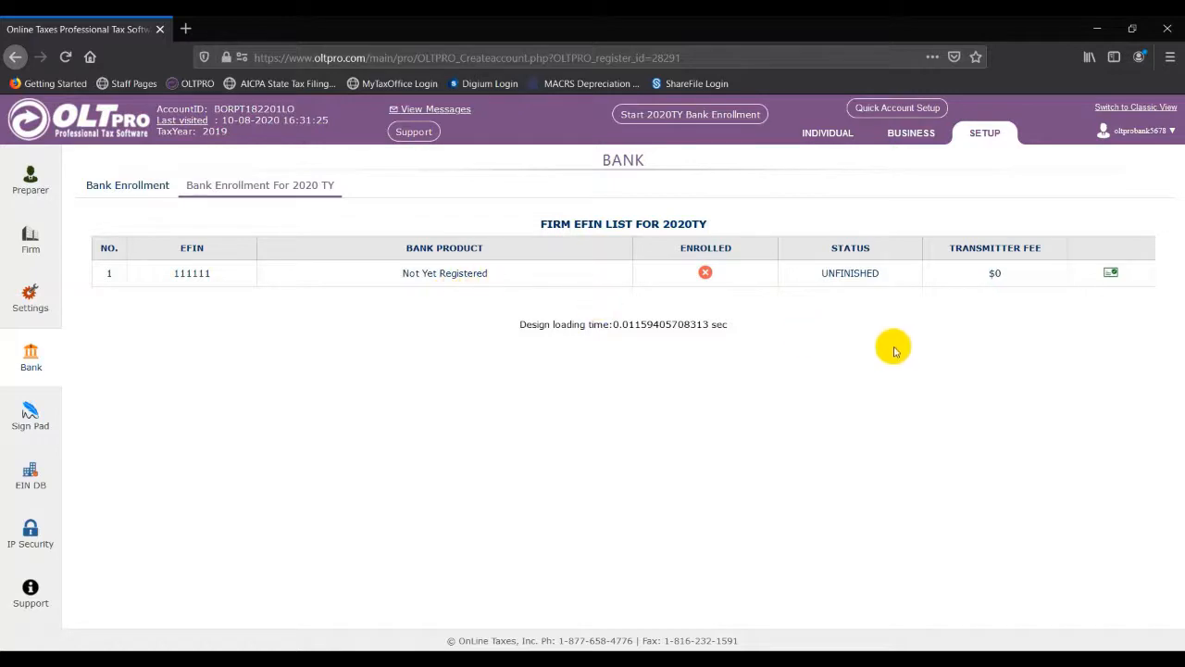
{"action": "left_click", "coordinate": [1112, 275]}
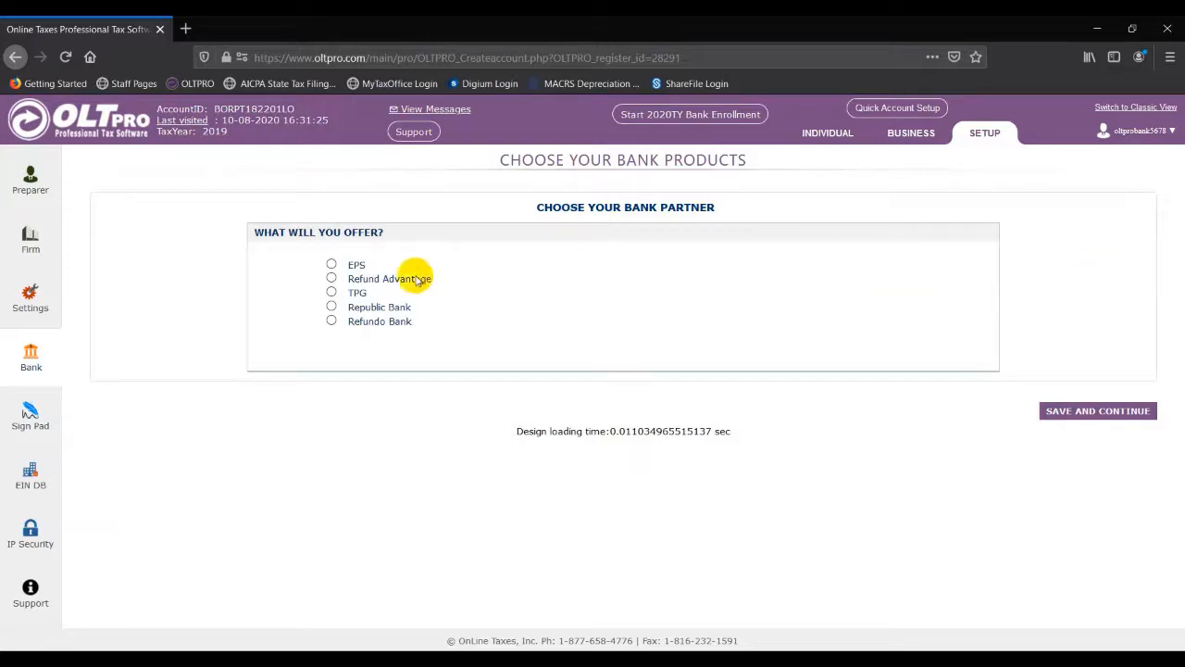
Step: Pick EPS as the bank partner and confirm continuing with EPS Financial Products
{"action": "left_click", "coordinate": [331, 267]}
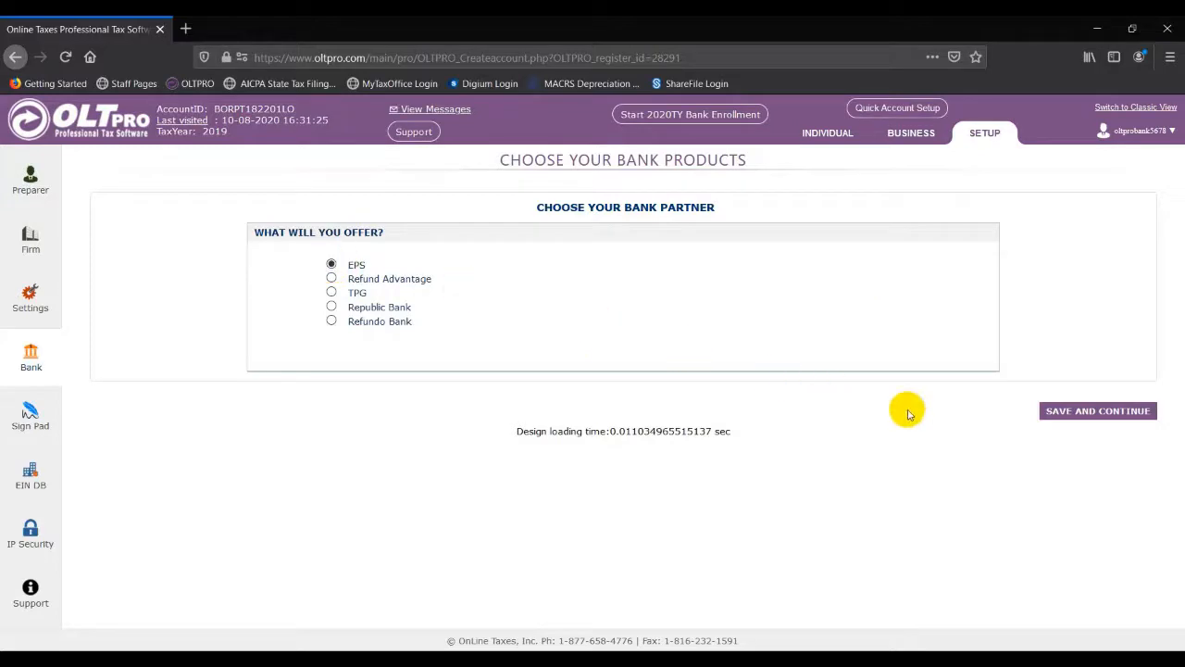
{"action": "left_click", "coordinate": [1071, 412]}
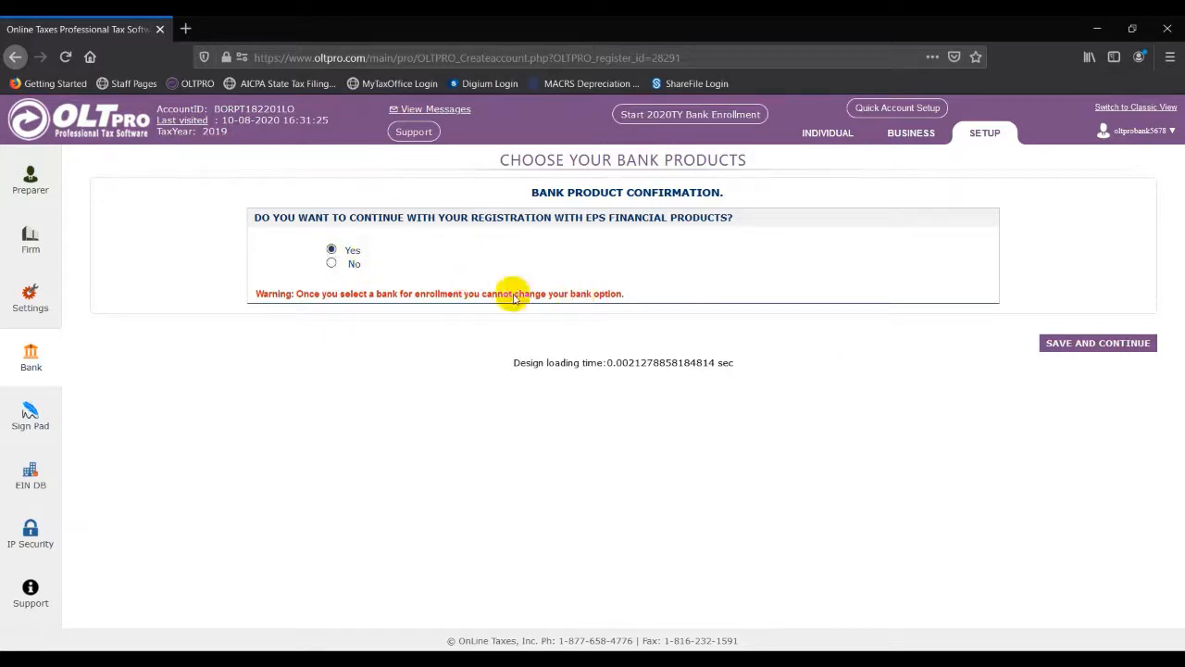
{"action": "left_click", "coordinate": [1083, 345]}
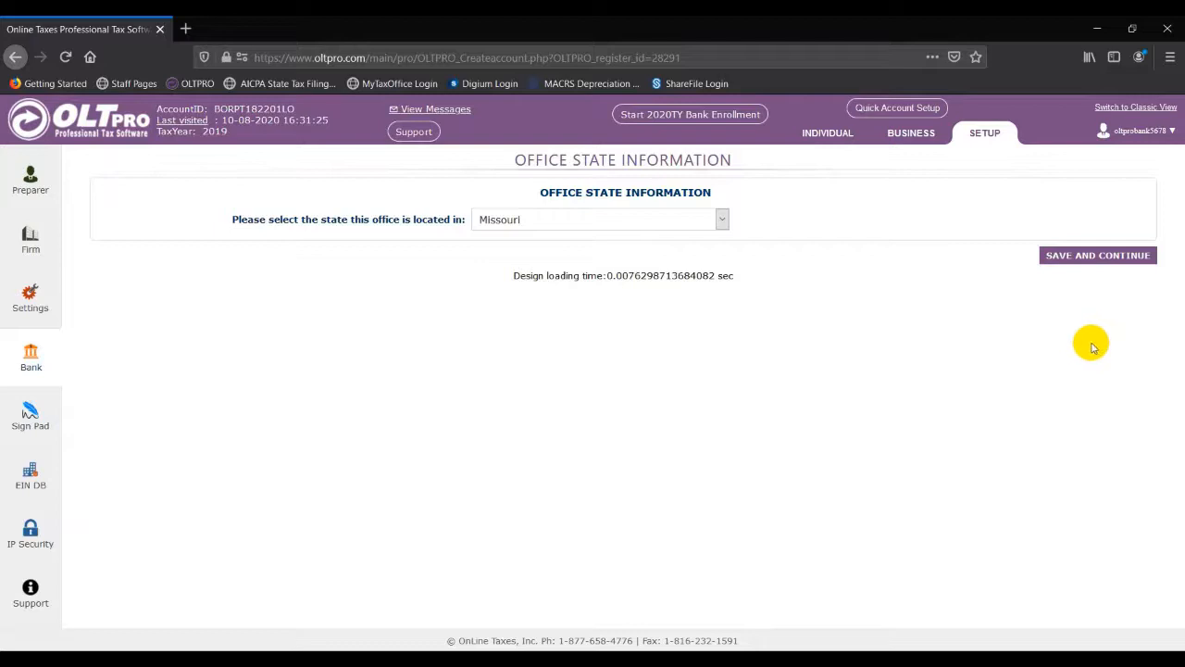
Step: Keep Missouri as the office state and continue to the EPS registration form
{"action": "left_click", "coordinate": [1088, 258]}
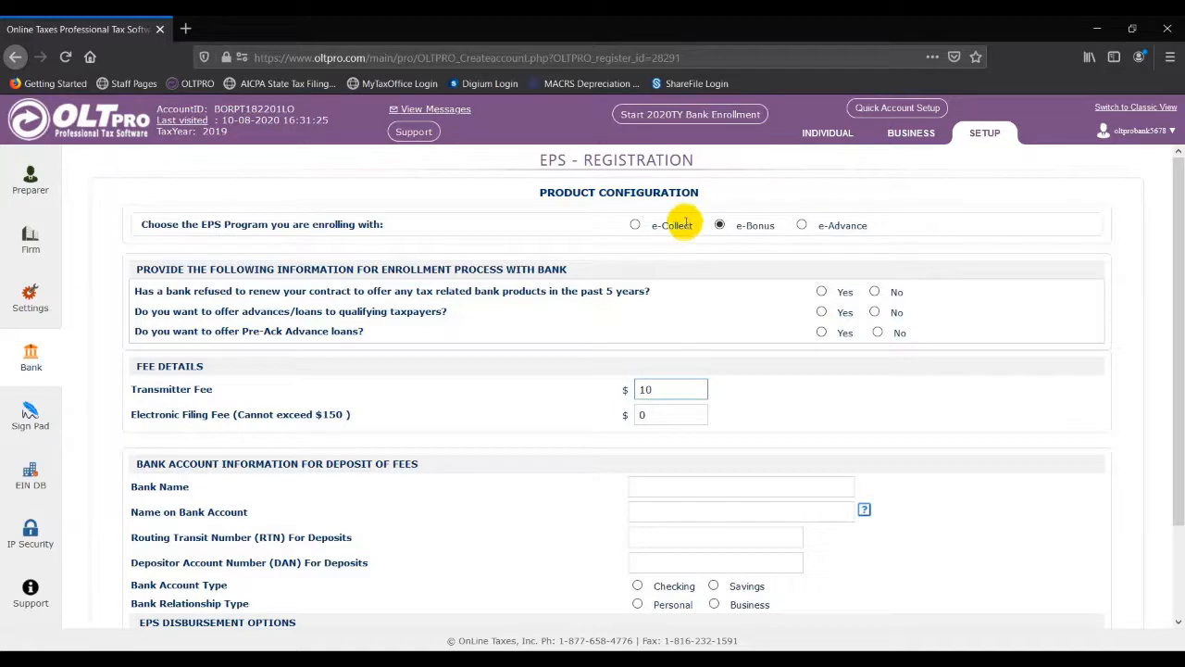
Step: Answer the enrollment questions No, Yes, Yes: no past refusal, offer advances and Pre-Ack loans
{"action": "left_click", "coordinate": [876, 293]}
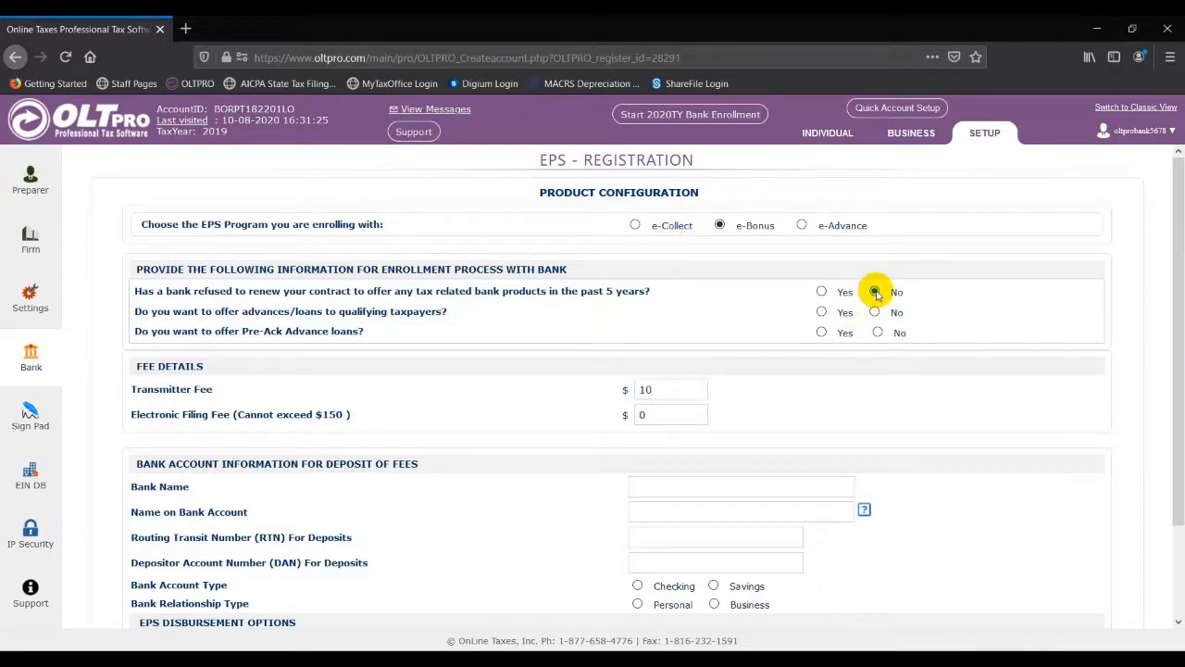
{"action": "left_click", "coordinate": [821, 312]}
{"action": "left_click", "coordinate": [822, 332]}
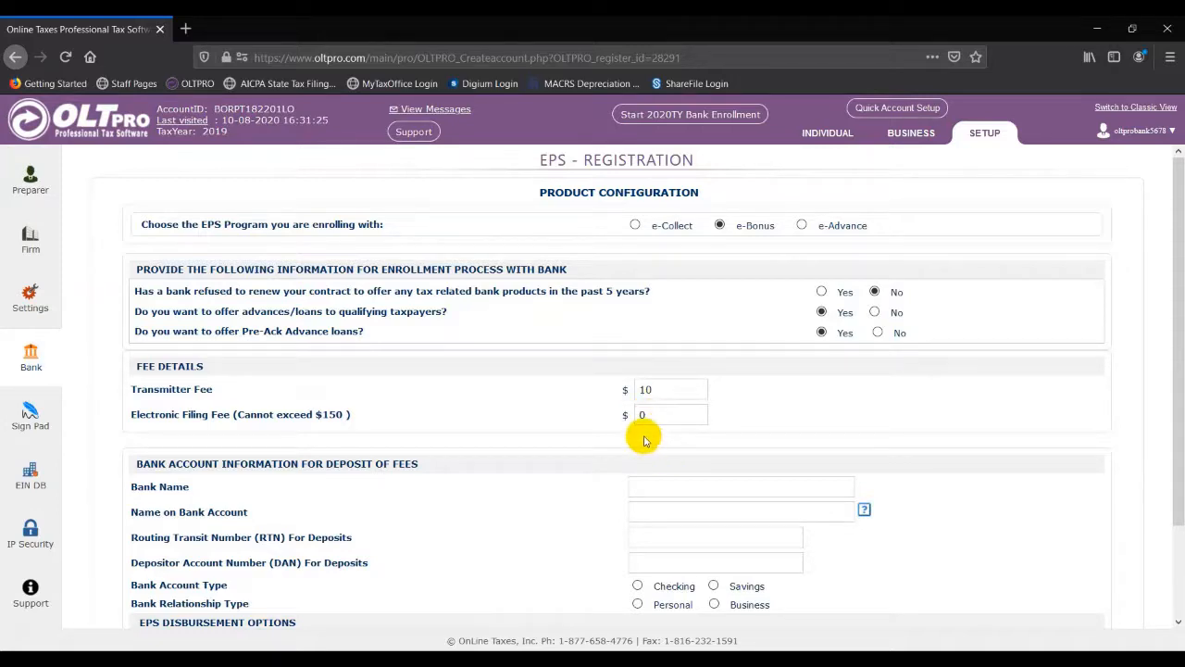
Step: Enter Test Bank with the account holder name, routing number 101201863 and depositor account number
{"action": "scroll", "coordinate": [646, 433], "scroll_direction": "down", "scroll_amount": 2}
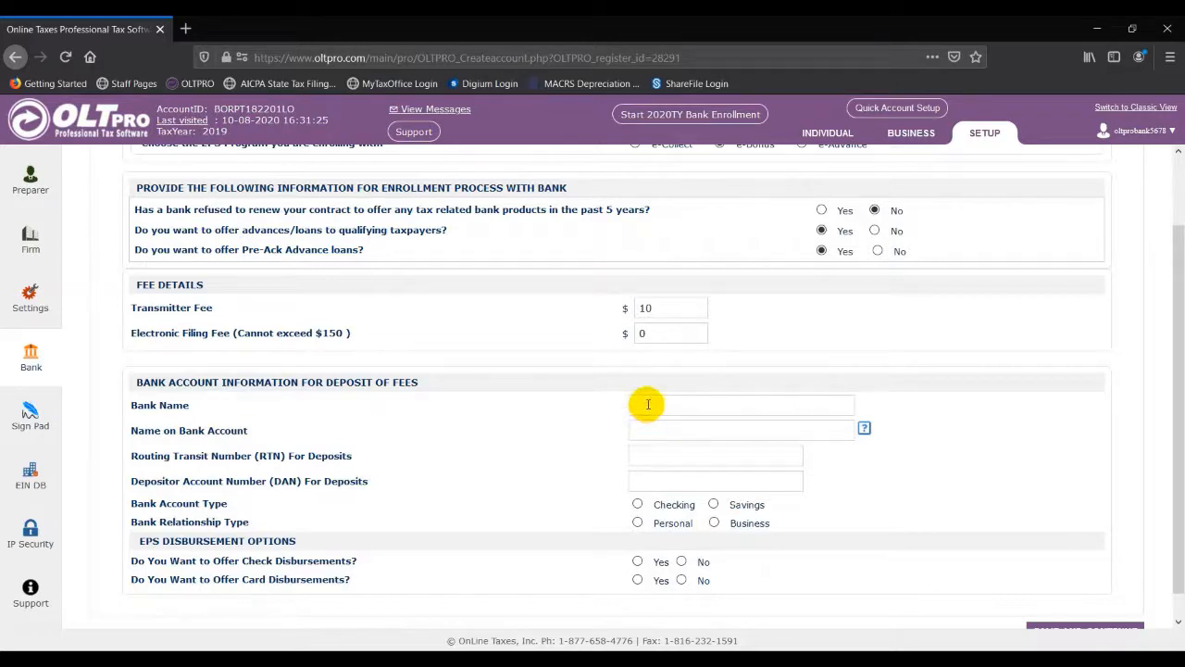
{"action": "left_click", "coordinate": [648, 404]}
{"action": "type", "text": "Test"}
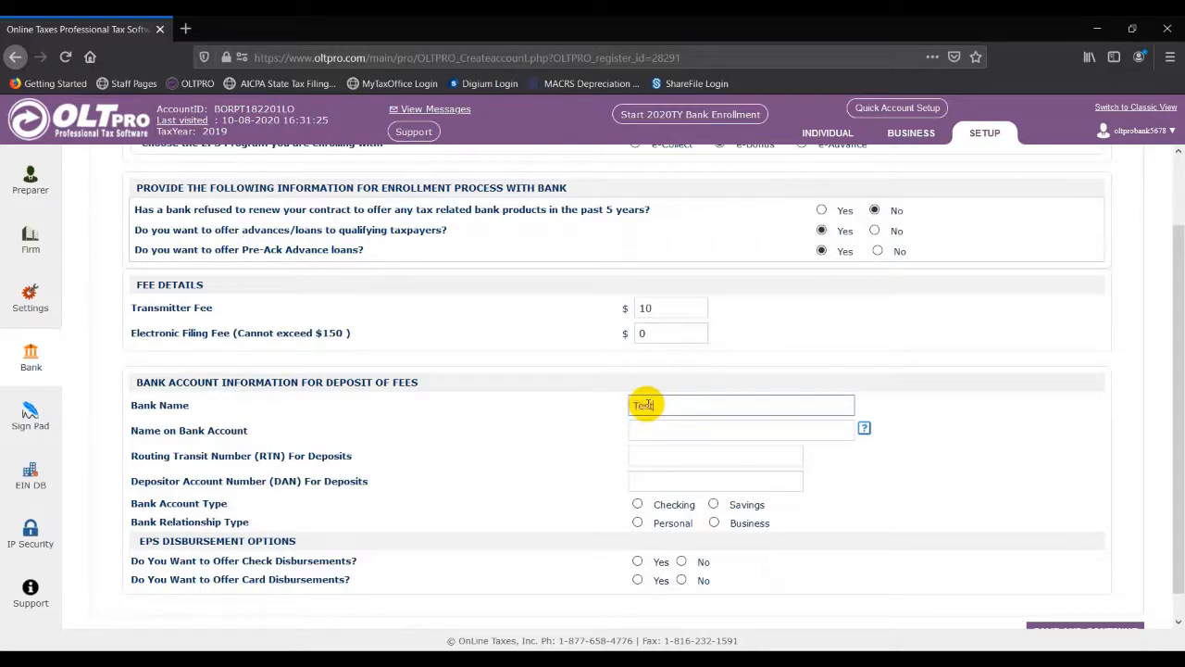
{"action": "type", "text": " Bank"}
{"action": "key", "text": "Tab"}
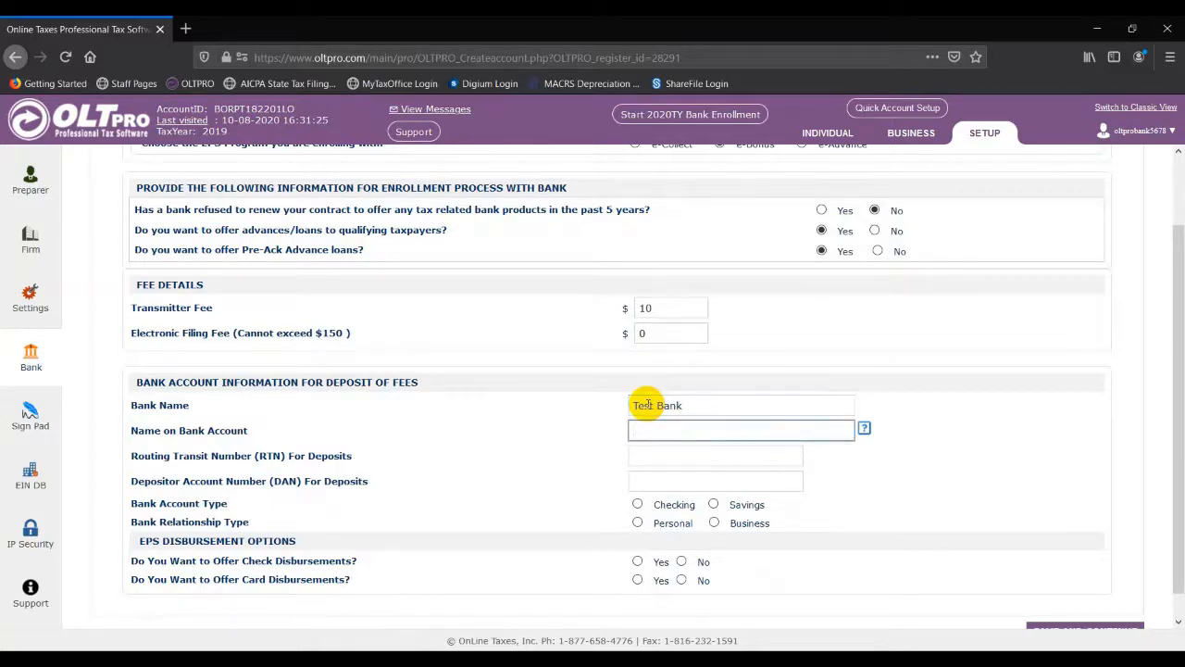
{"action": "type", "text": "Kyle"}
{"action": "key", "text": "Down"}
{"action": "key", "text": "Tab"}
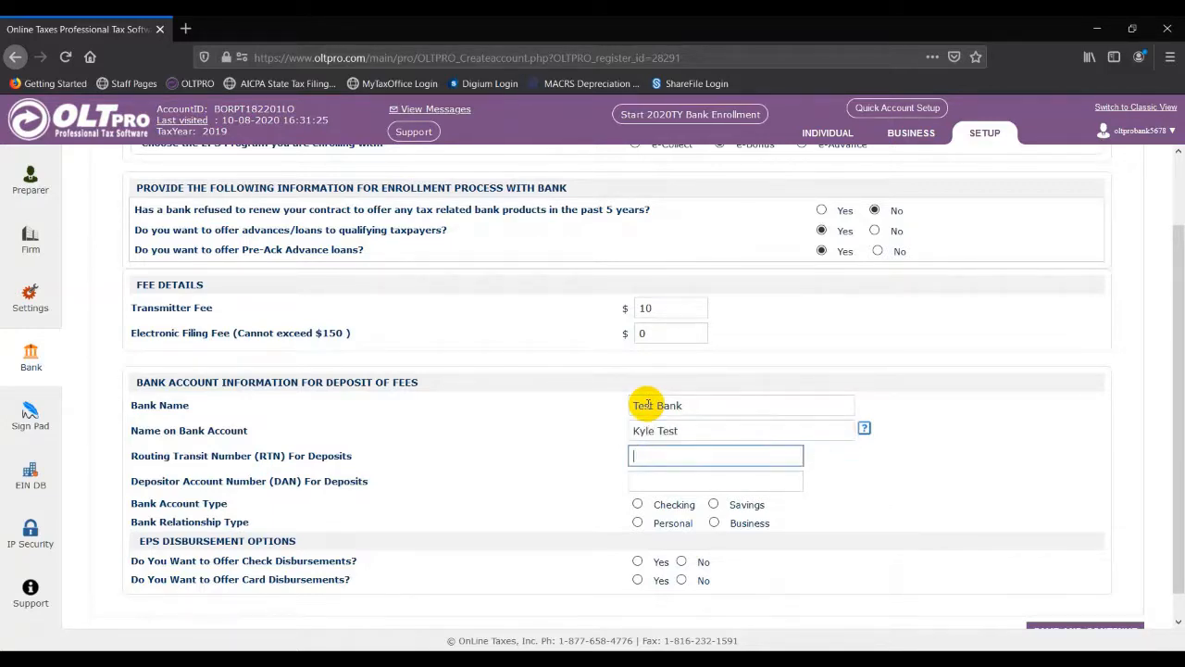
{"action": "type", "text": "101"}
{"action": "key", "text": "Down"}
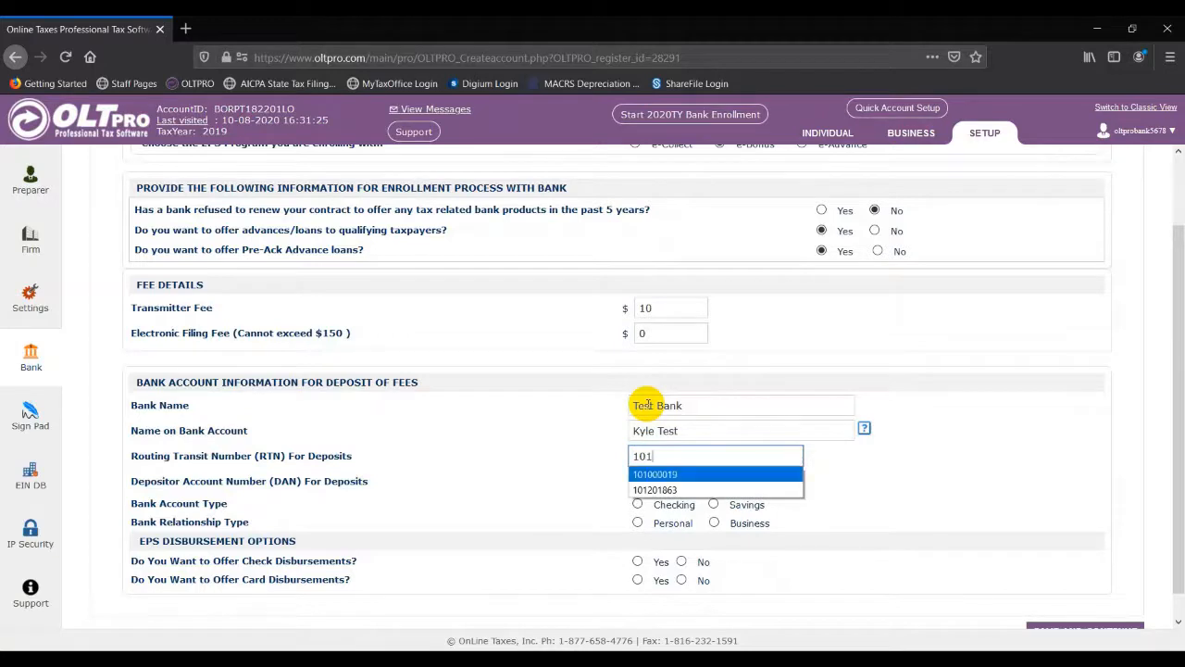
{"action": "key", "text": "Down"}
{"action": "key", "text": "Tab"}
{"action": "type", "text": "123"}
{"action": "key", "text": "Down"}
{"action": "key", "text": "Down"}
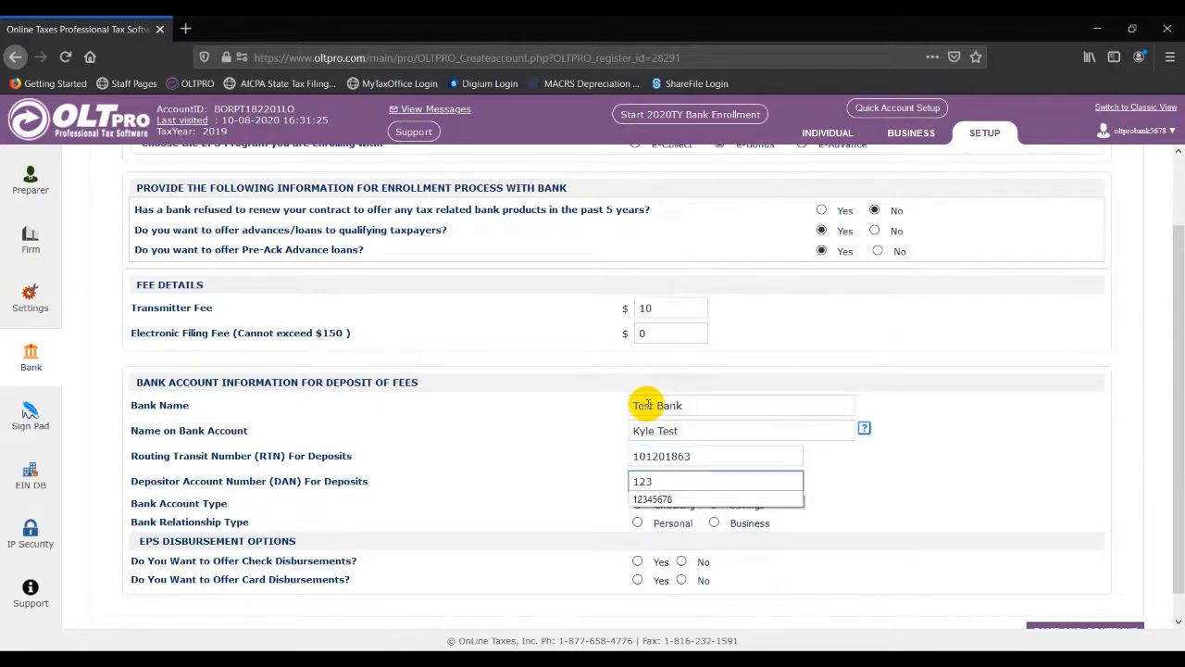
{"action": "key", "text": "Tab"}
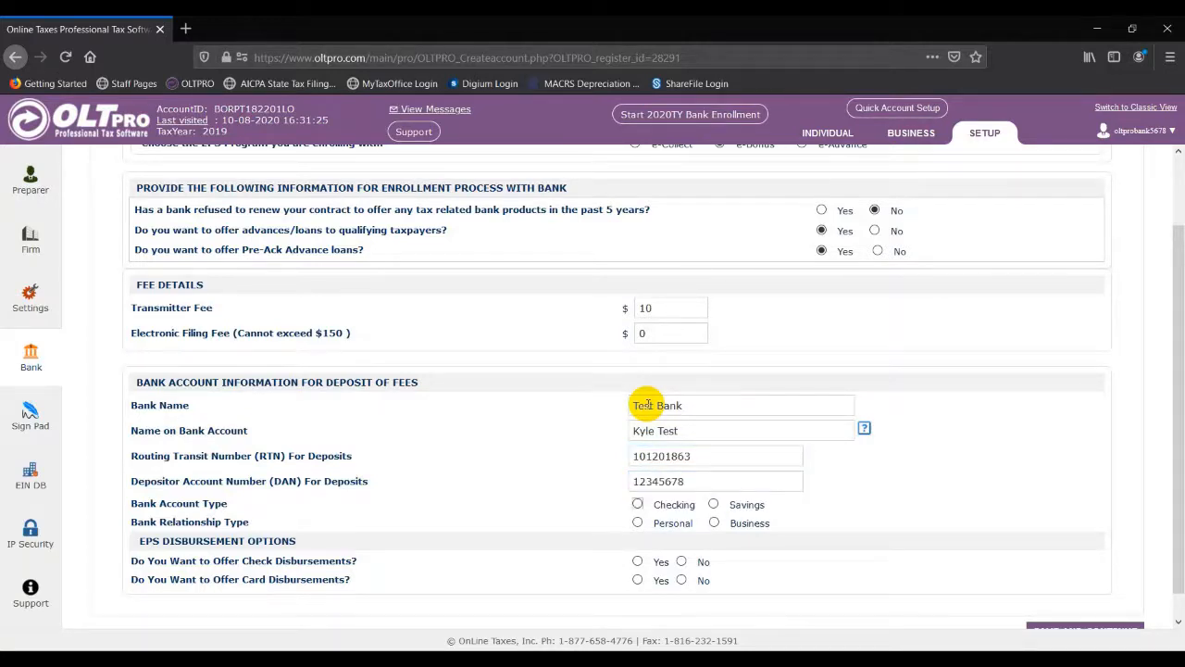
Step: Make it a business checking account offering both check and card disbursements
{"action": "left_click", "coordinate": [637, 503]}
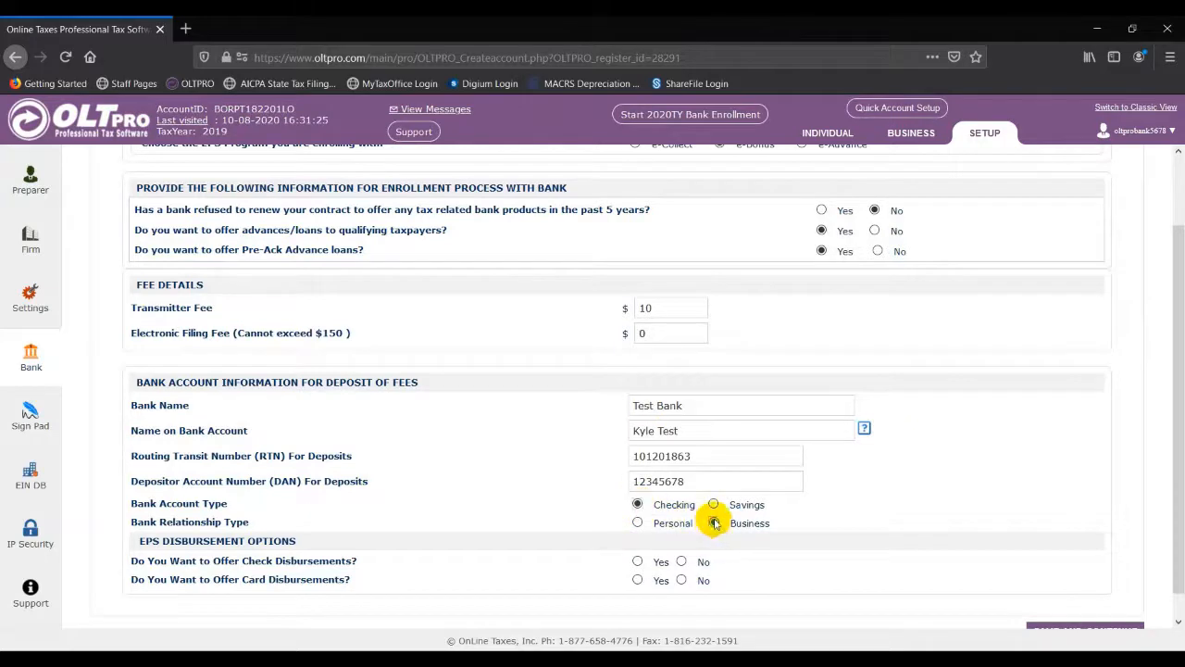
{"action": "left_click", "coordinate": [714, 523]}
{"action": "left_click", "coordinate": [637, 561]}
{"action": "left_click", "coordinate": [637, 580]}
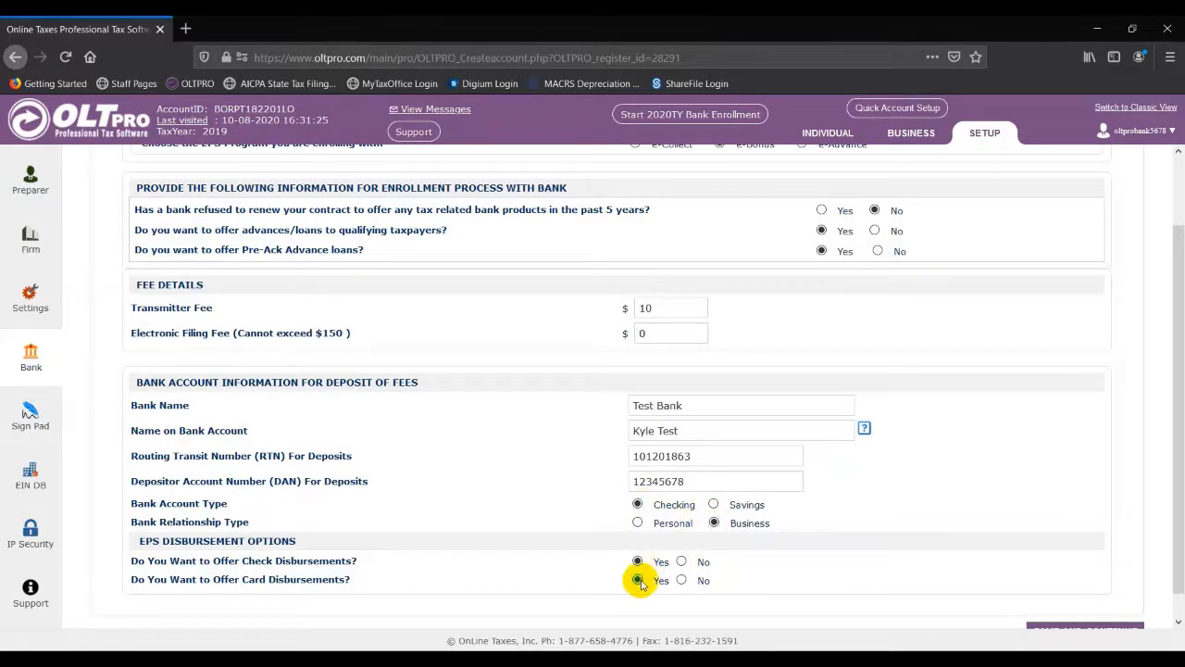
{"action": "scroll", "coordinate": [935, 503], "scroll_direction": "down", "scroll_amount": 1}
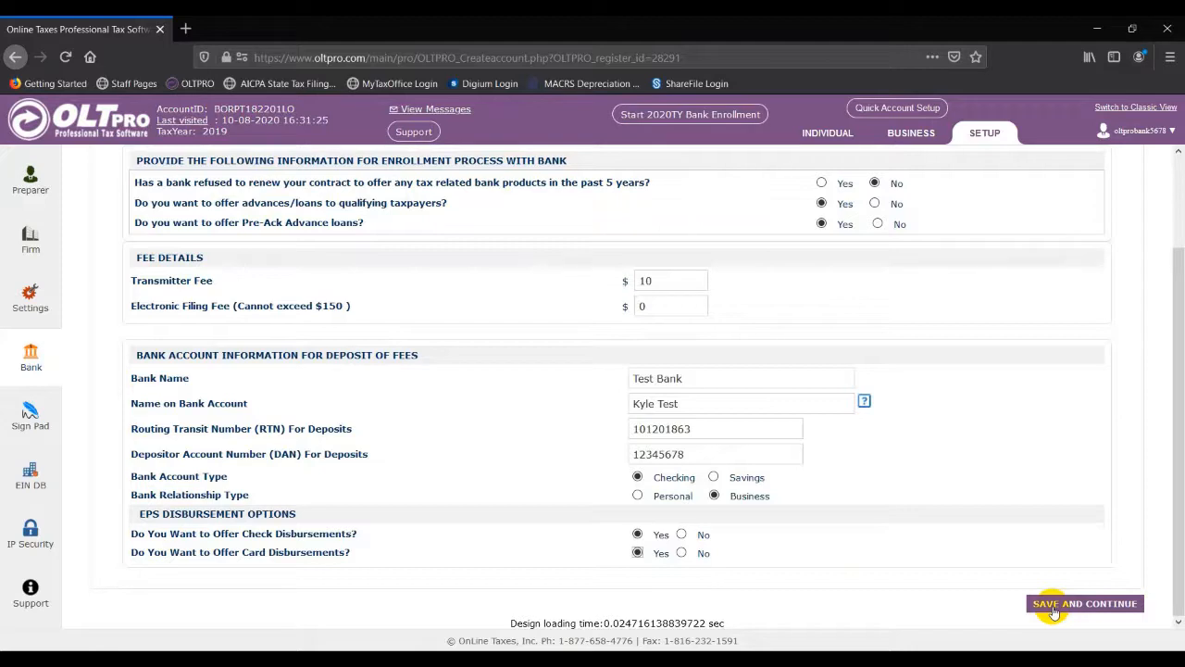
Step: Save the bank details, then enter the ERO EIN, Tax Preparation Company, Stand Alone office, Store Front location
{"action": "left_click", "coordinate": [1057, 605]}
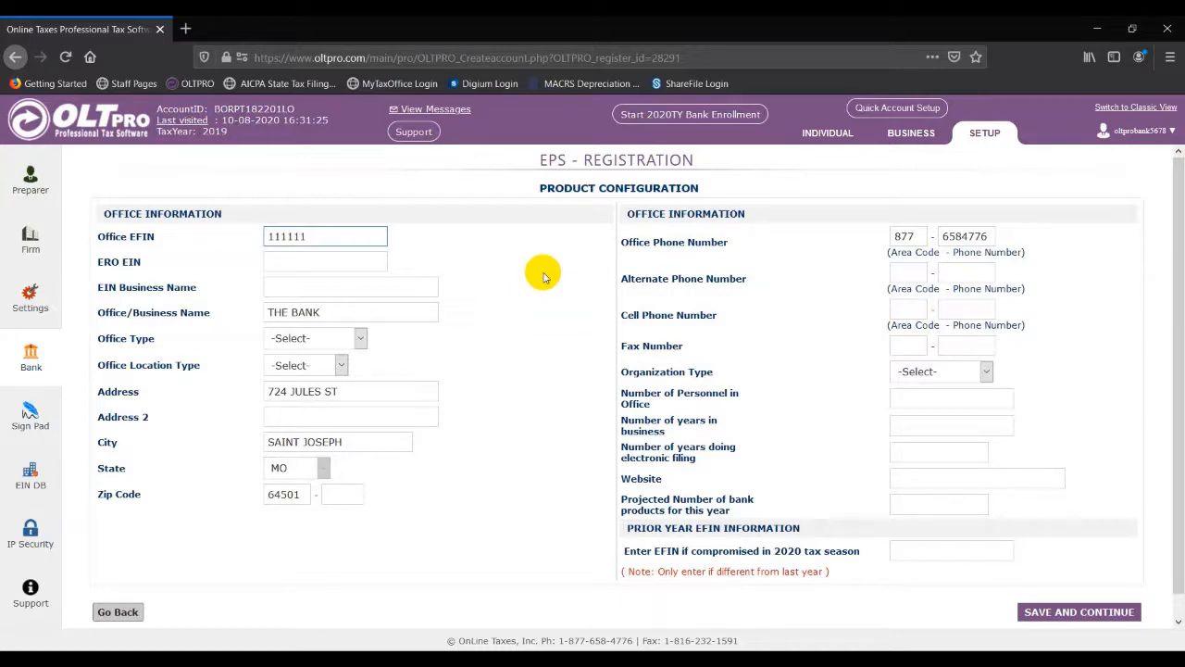
{"action": "left_click", "coordinate": [369, 264]}
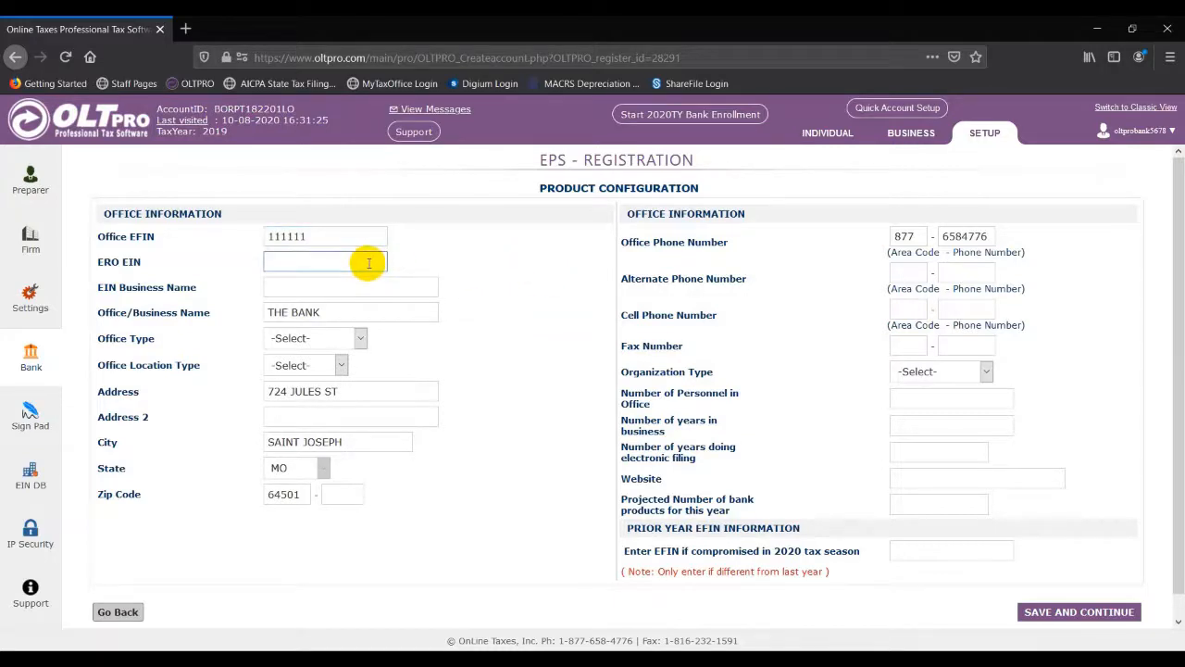
{"action": "type", "text": "88"}
{"action": "key", "text": "Down"}
{"action": "key", "text": "Tab"}
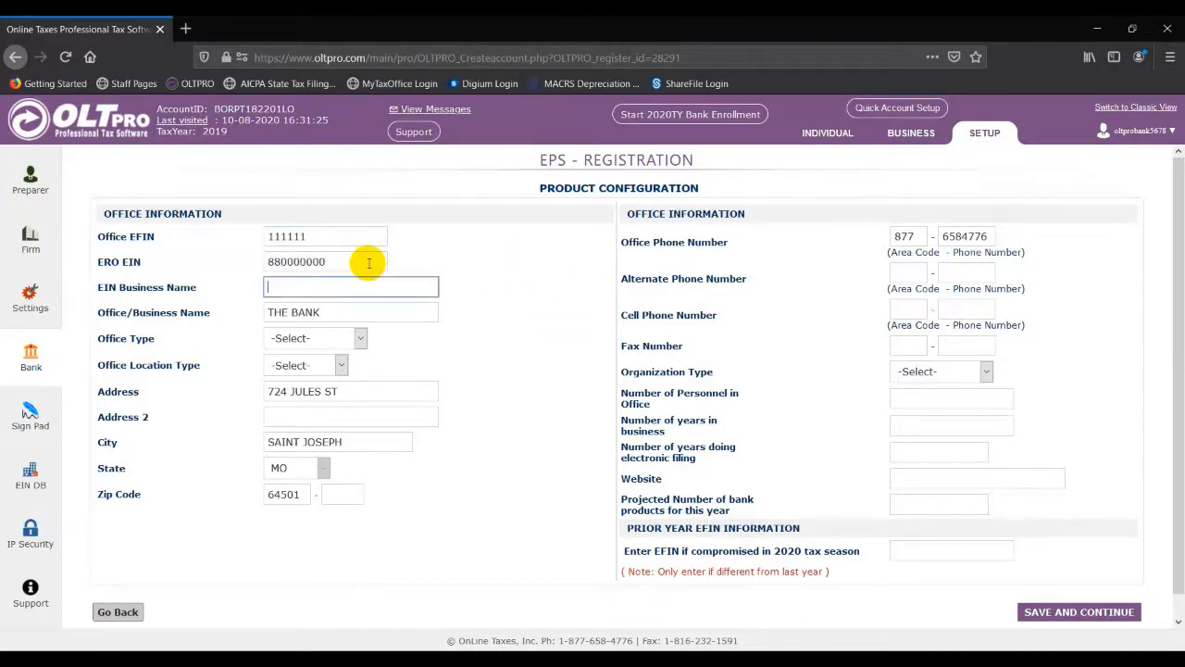
{"action": "type", "text": "Ta"}
{"action": "key", "text": "Down"}
{"action": "key", "text": "Tab"}
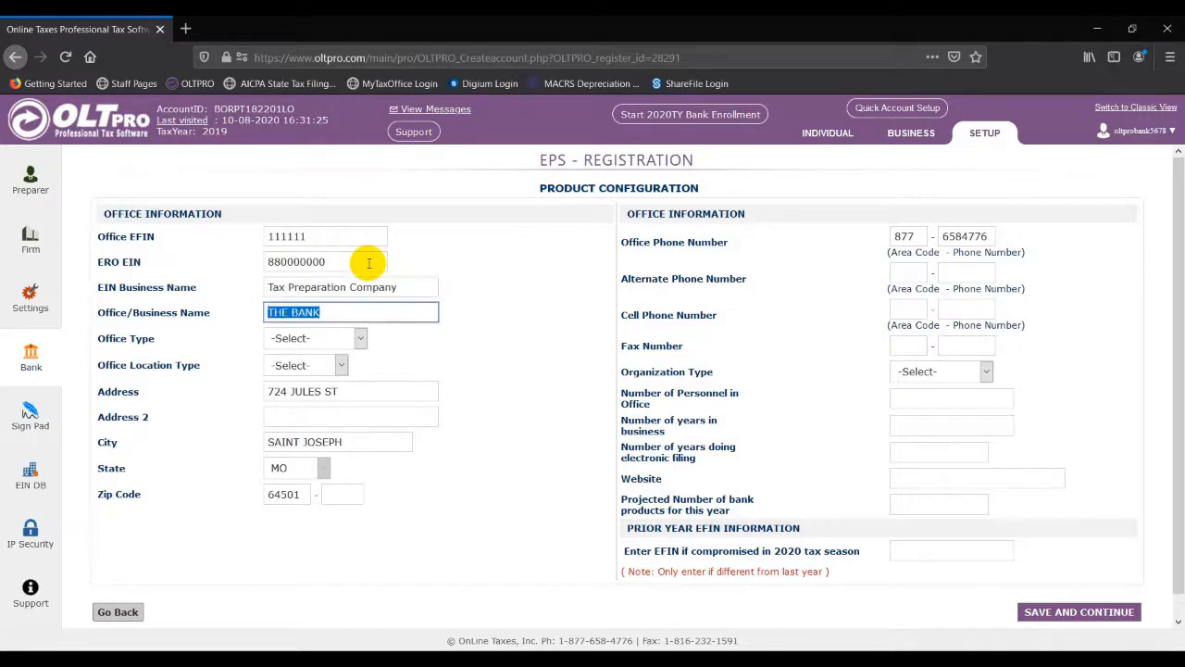
{"action": "key", "text": "Tab"}
{"action": "key", "text": "Down"}
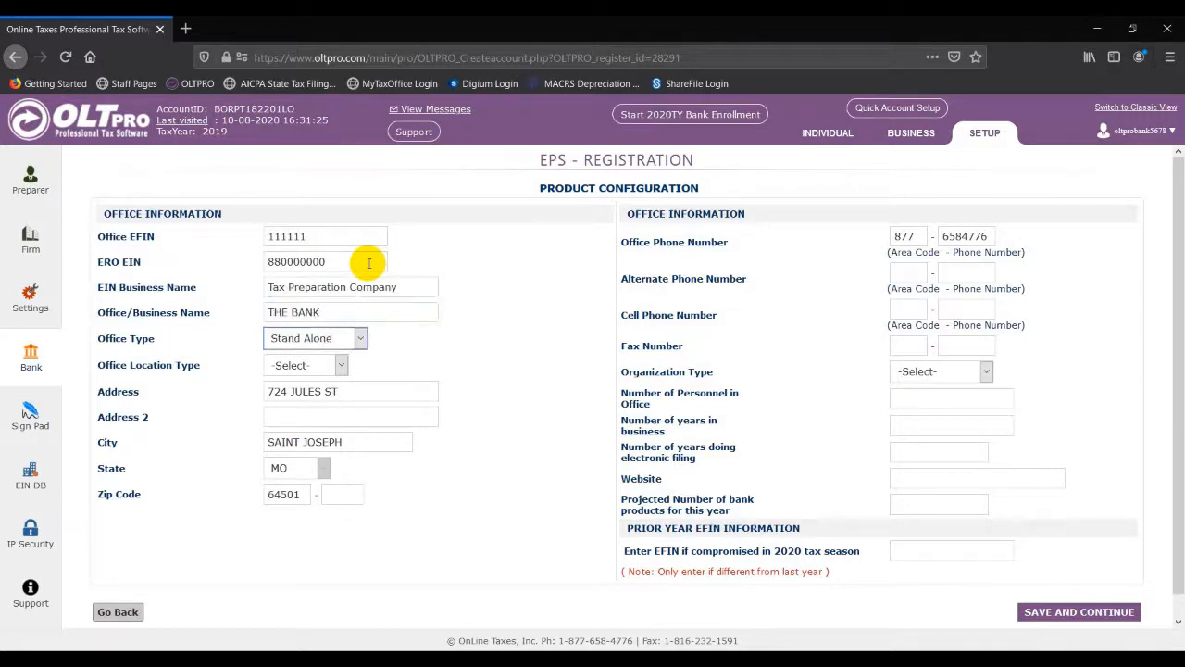
{"action": "key", "text": "Tab"}
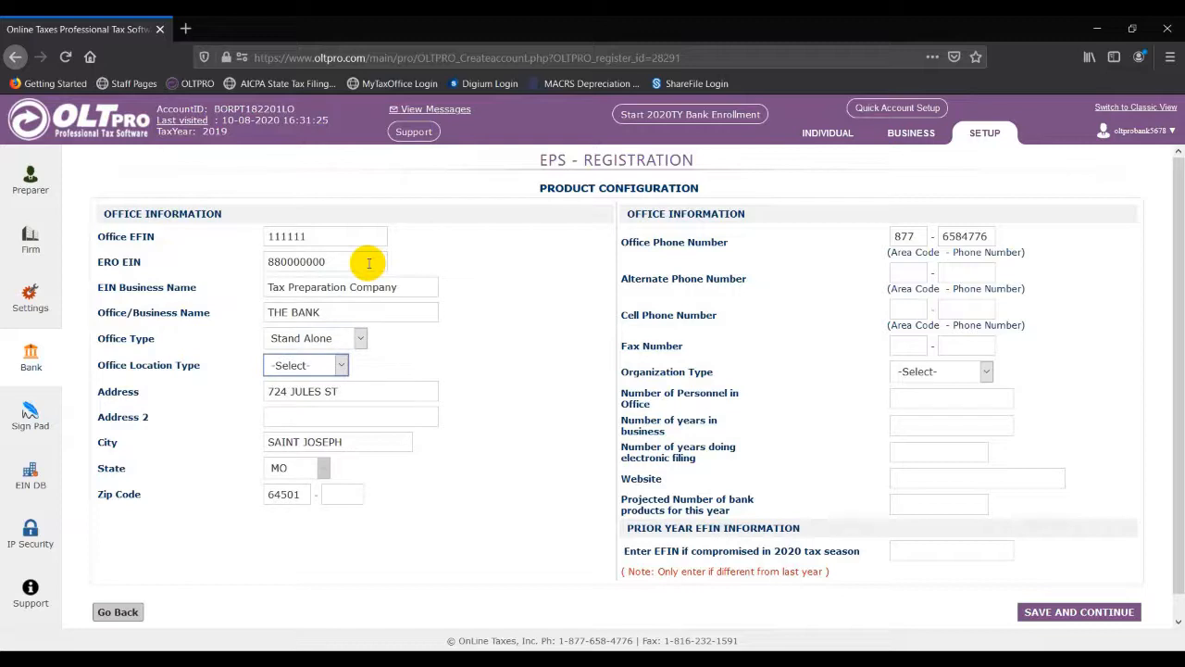
{"action": "key", "text": "Down"}
Step: Set Sole Proprietor, 1 employee, 10 years in business, 10 years e-filing, 100 projected products
{"action": "left_click", "coordinate": [920, 371]}
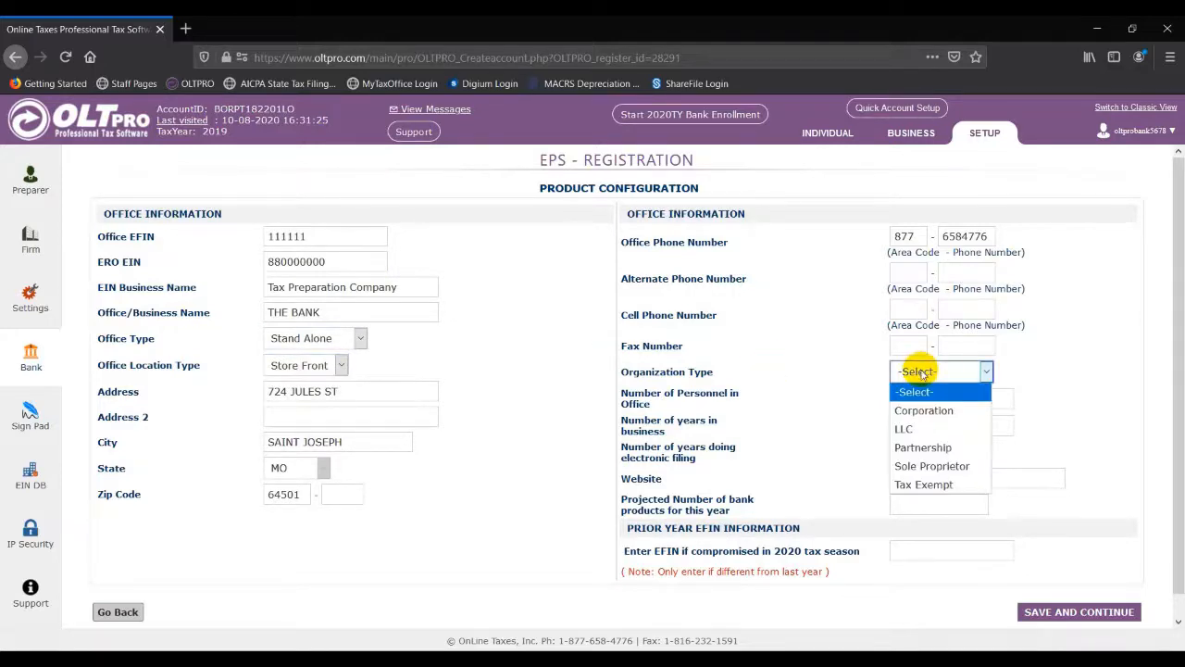
{"action": "left_click", "coordinate": [933, 467]}
{"action": "left_click", "coordinate": [920, 400]}
{"action": "type", "text": "1"}
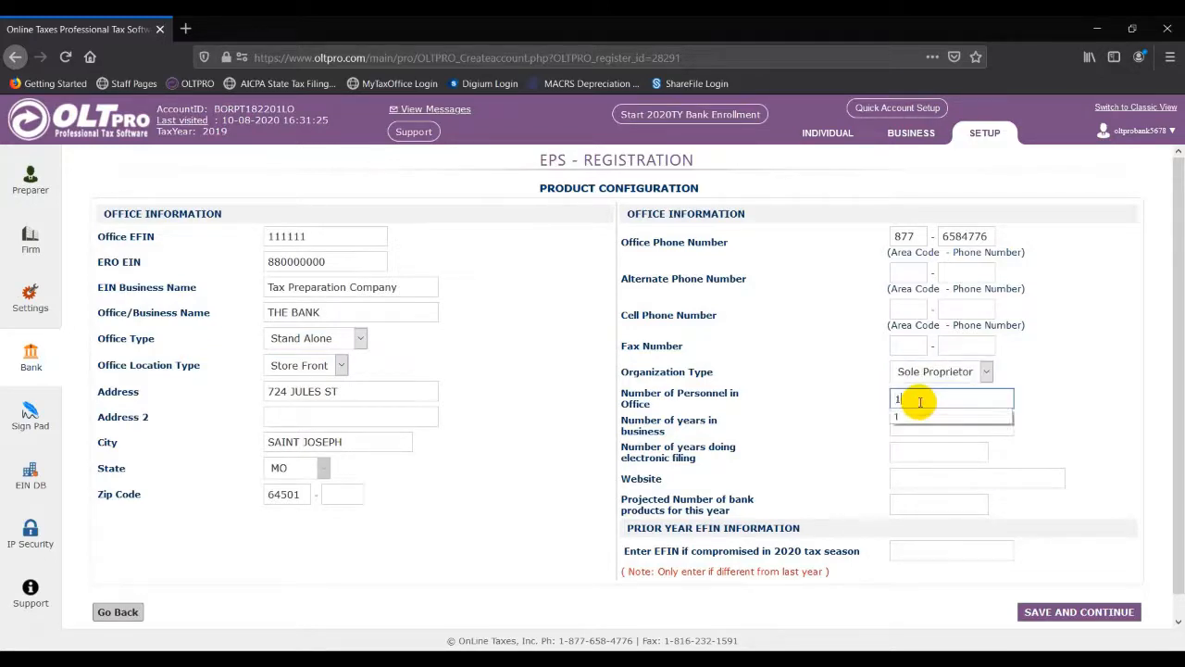
{"action": "key", "text": "Tab"}
{"action": "type", "text": "10"}
{"action": "key", "text": "Tab"}
{"action": "type", "text": "1"}
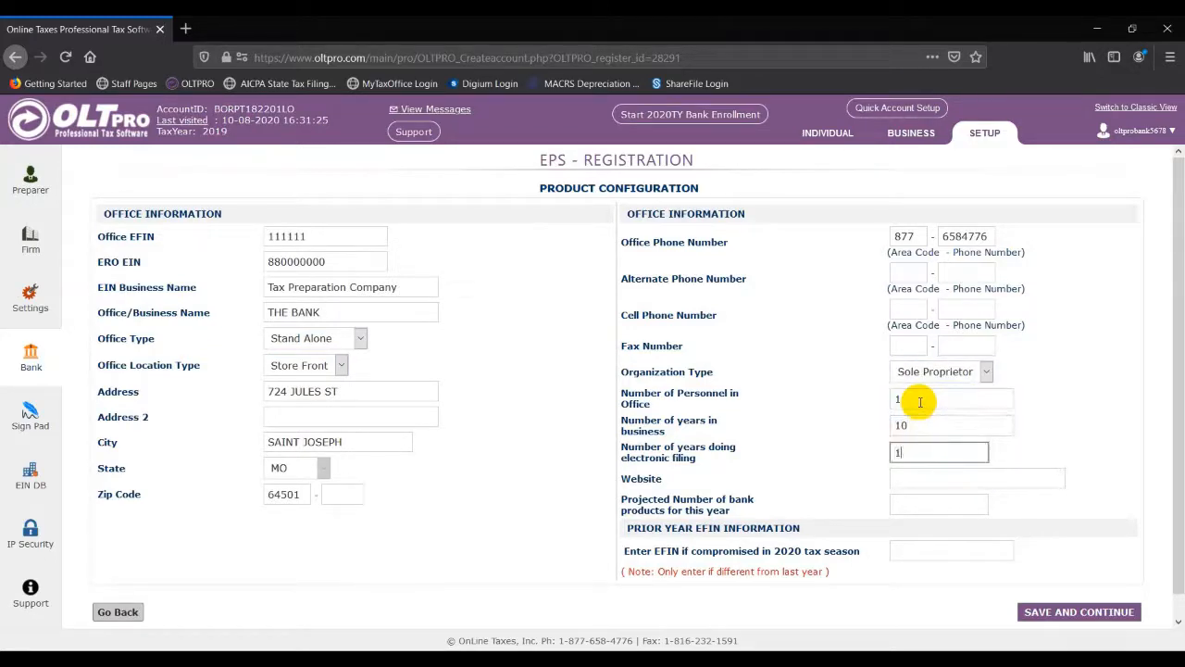
{"action": "type", "text": "0"}
{"action": "key", "text": "Tab"}
{"action": "key", "text": "Tab"}
{"action": "type", "text": "100"}
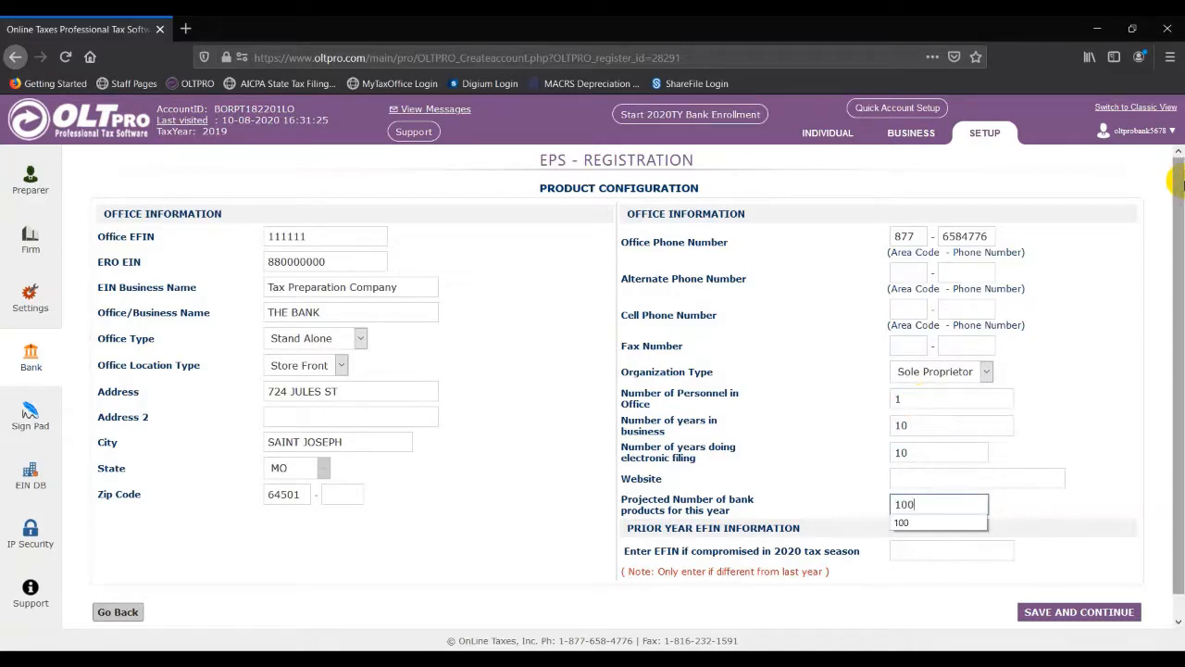
{"action": "left_click", "coordinate": [1104, 346]}
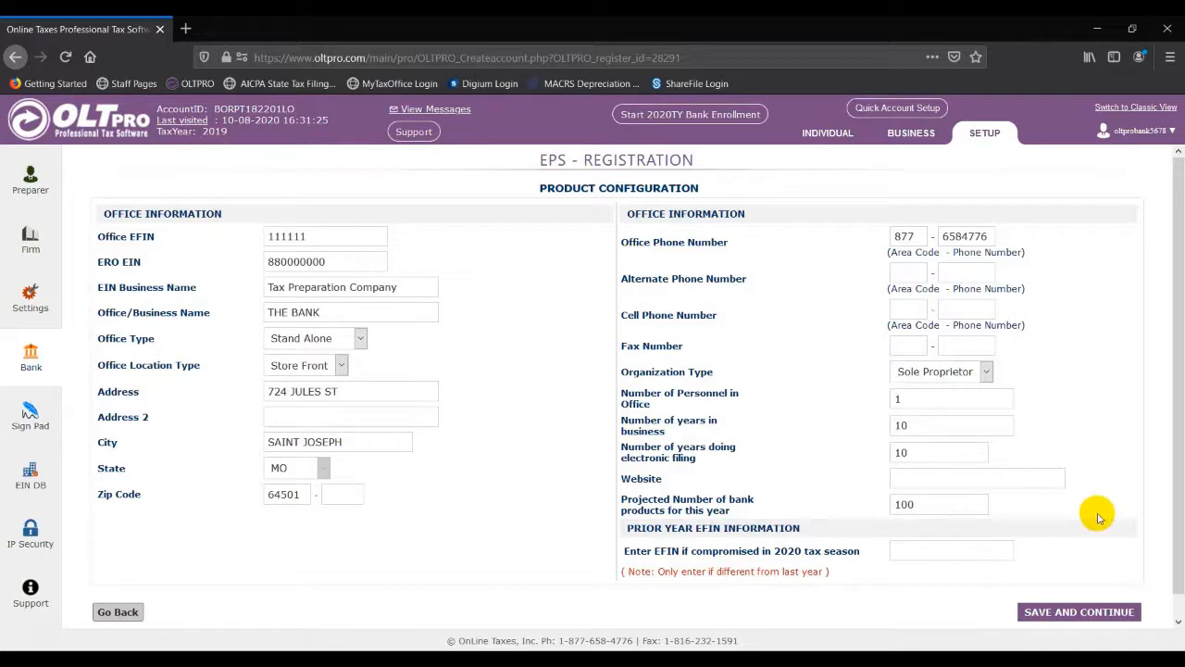
Step: Save the office details and fill the EFIN owner's name, SSN, EIN and birth date
{"action": "left_click", "coordinate": [1097, 614]}
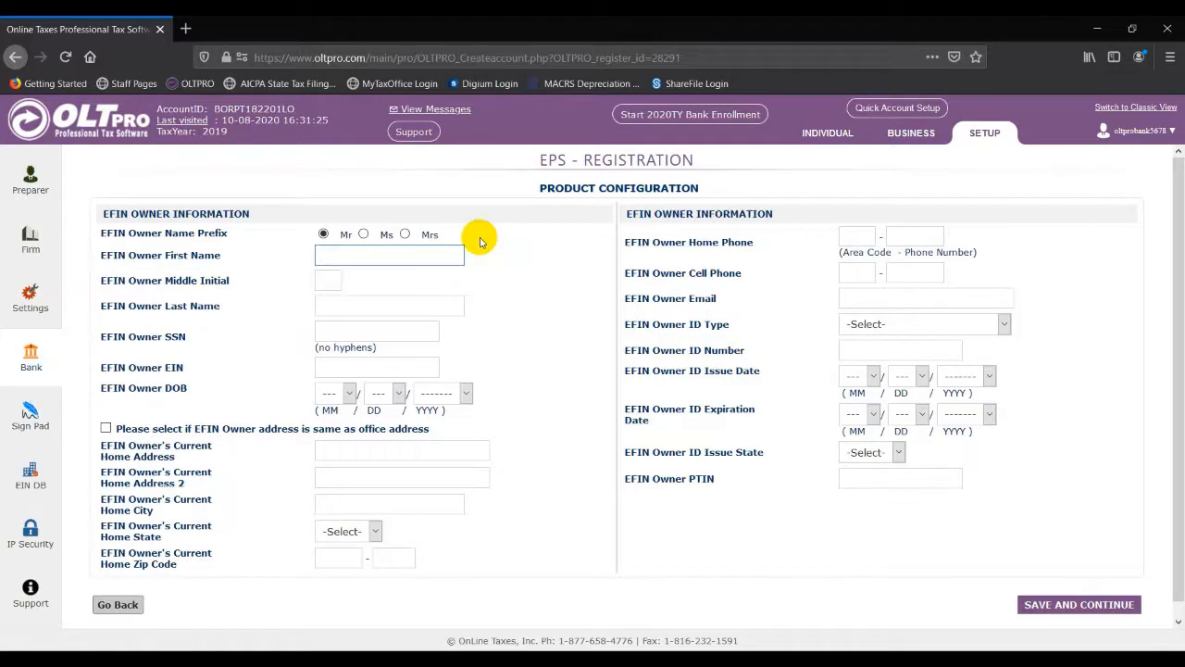
{"action": "type", "text": "K"}
{"action": "key", "text": "Down"}
{"action": "key", "text": "Tab"}
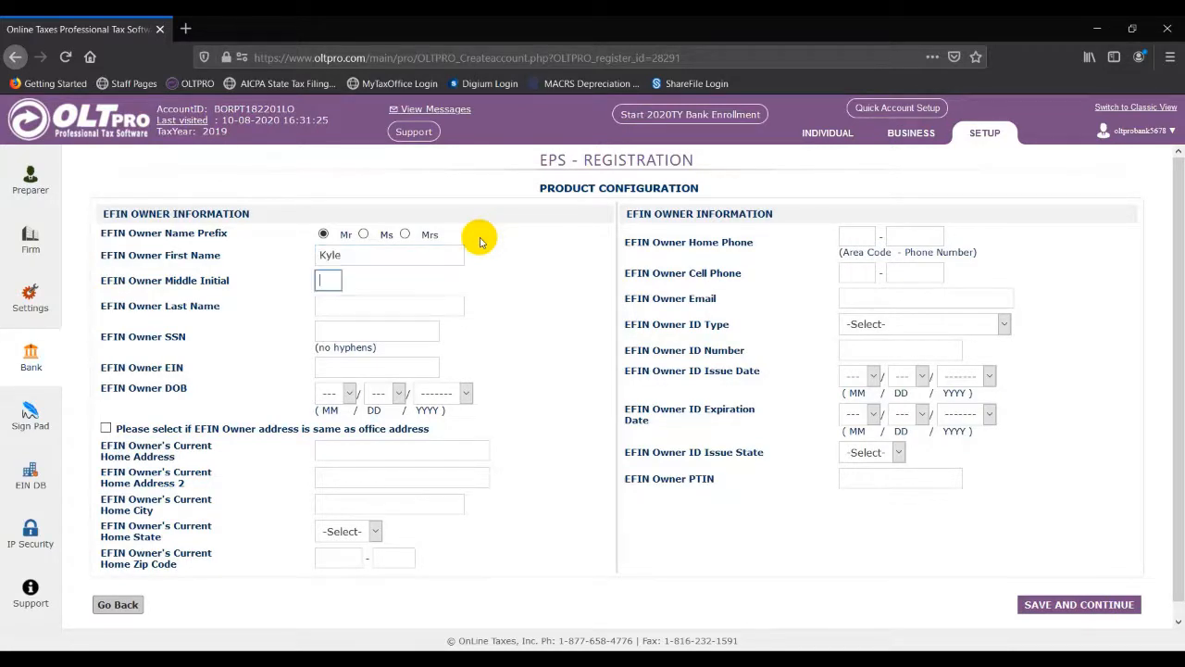
{"action": "key", "text": "Tab"}
{"action": "key", "text": "Down"}
{"action": "key", "text": "Down"}
{"action": "key", "text": "Tab"}
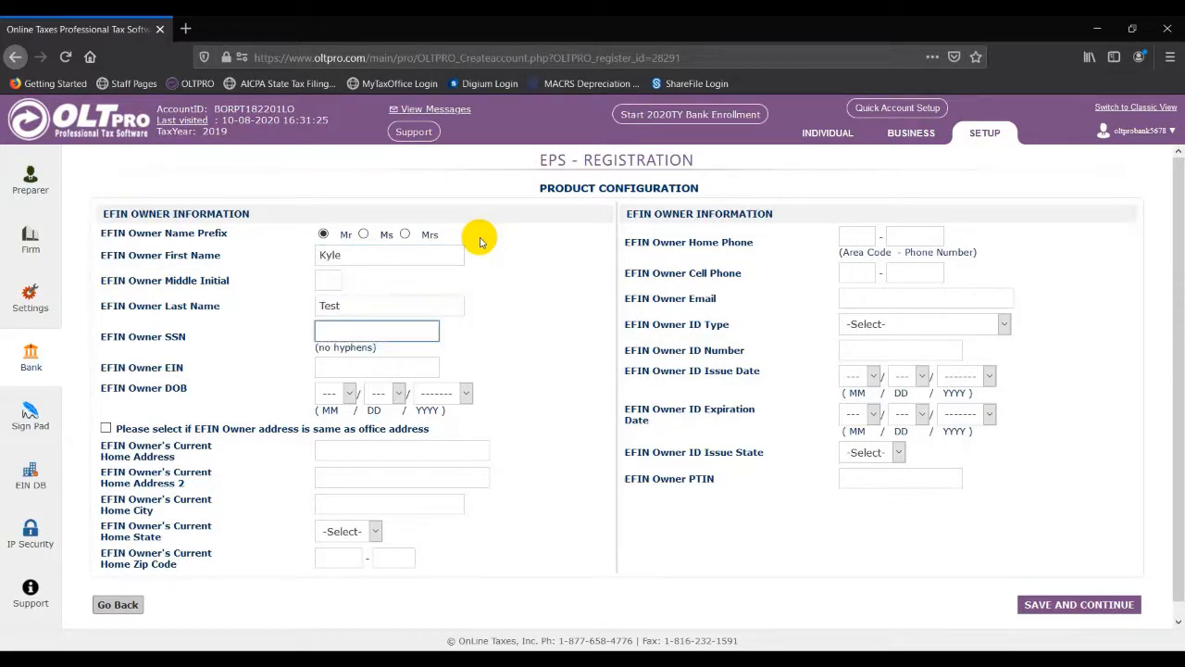
{"action": "key", "text": "Down"}
{"action": "key", "text": "Down"}
{"action": "key", "text": "Tab"}
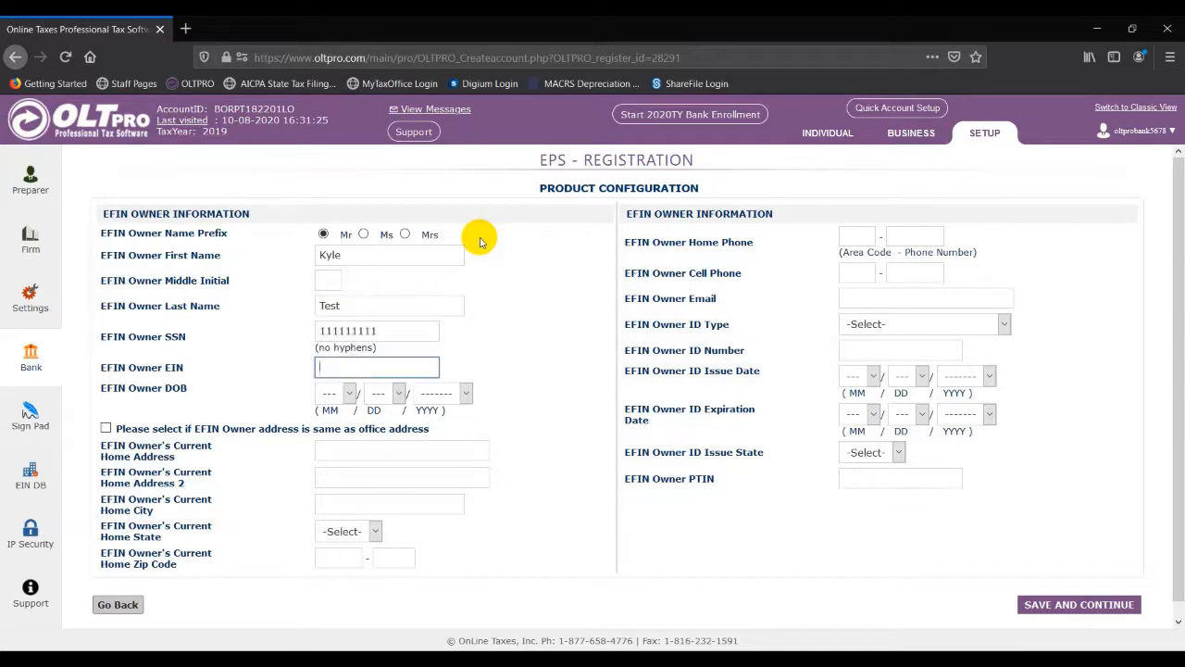
{"action": "key", "text": "Down"}
{"action": "key", "text": "Down"}
{"action": "key", "text": "Tab"}
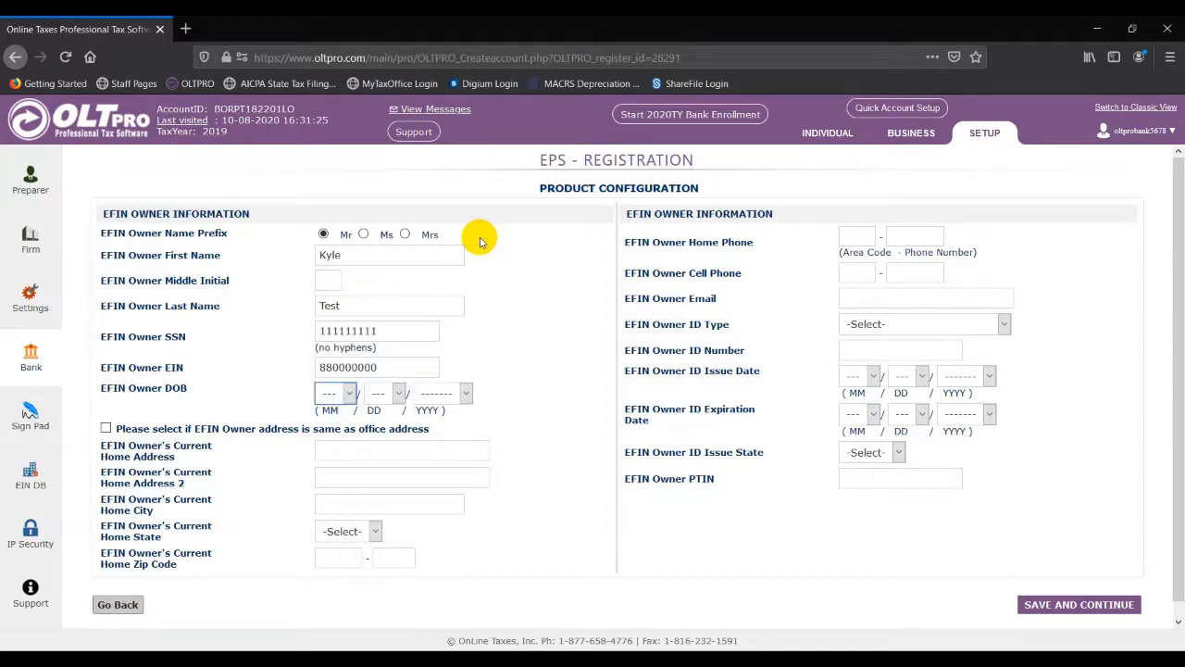
{"action": "type", "text": "01"}
{"action": "key", "text": "Tab"}
{"action": "type", "text": "01"}
{"action": "key", "text": "Tab"}
{"action": "type", "text": "1999"}
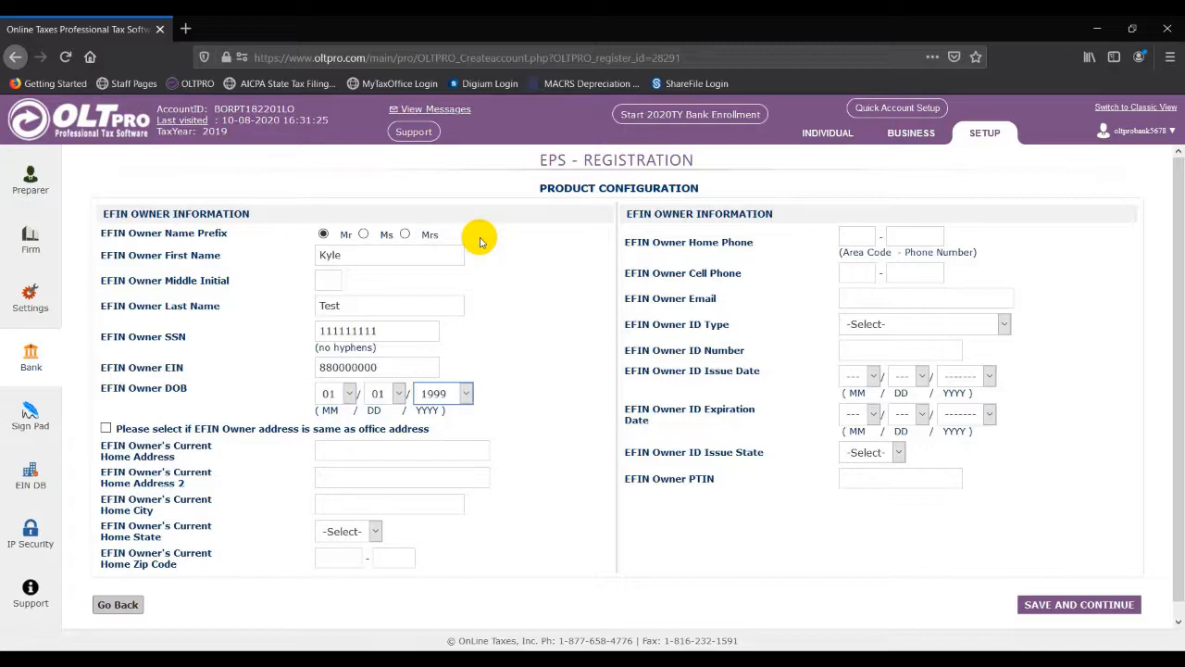
{"action": "key", "text": "Tab"}
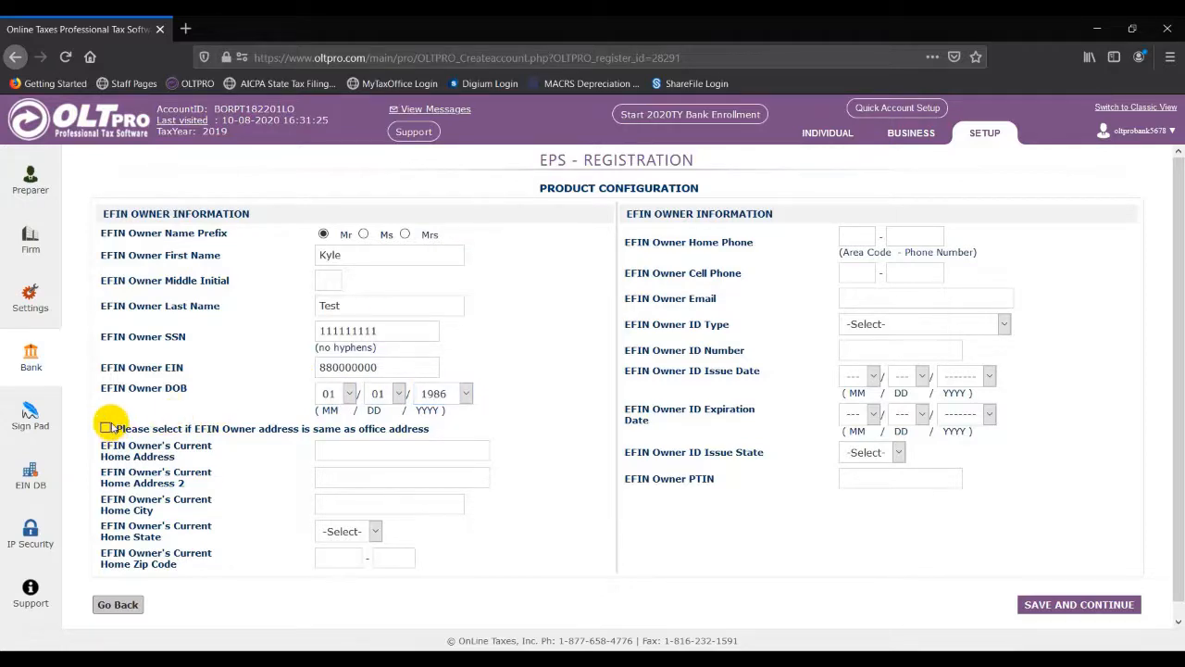
Step: Use the office address as home address and add the owner's e-mail and driver's licence number
{"action": "left_click", "coordinate": [106, 428]}
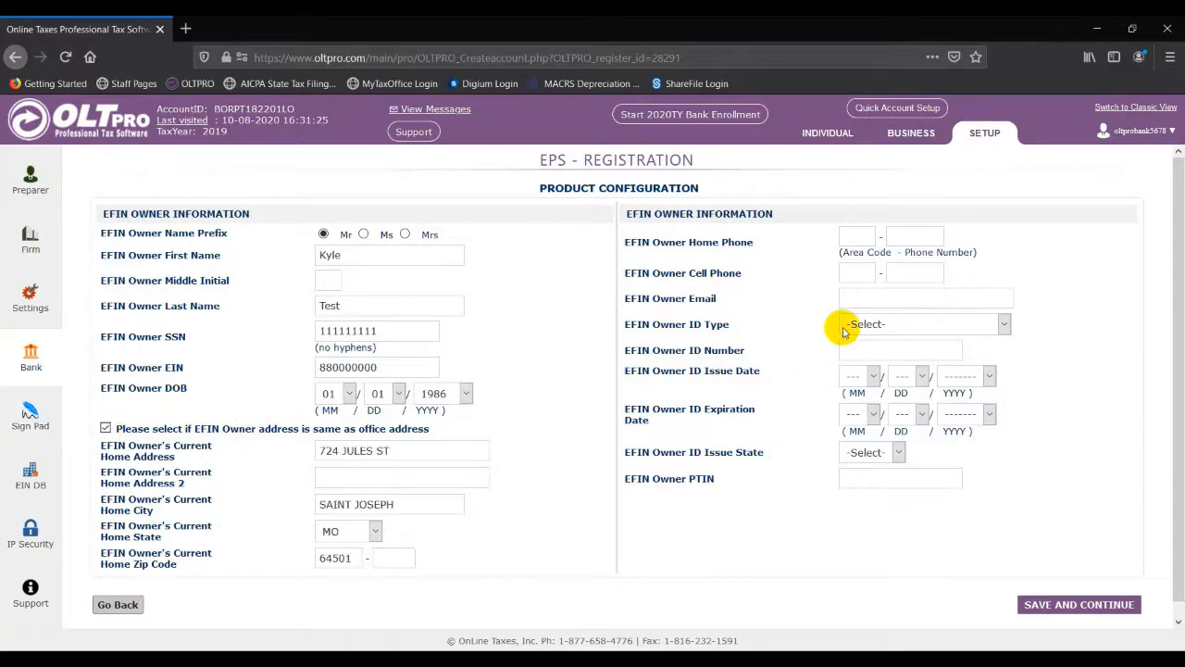
{"action": "left_click", "coordinate": [861, 298]}
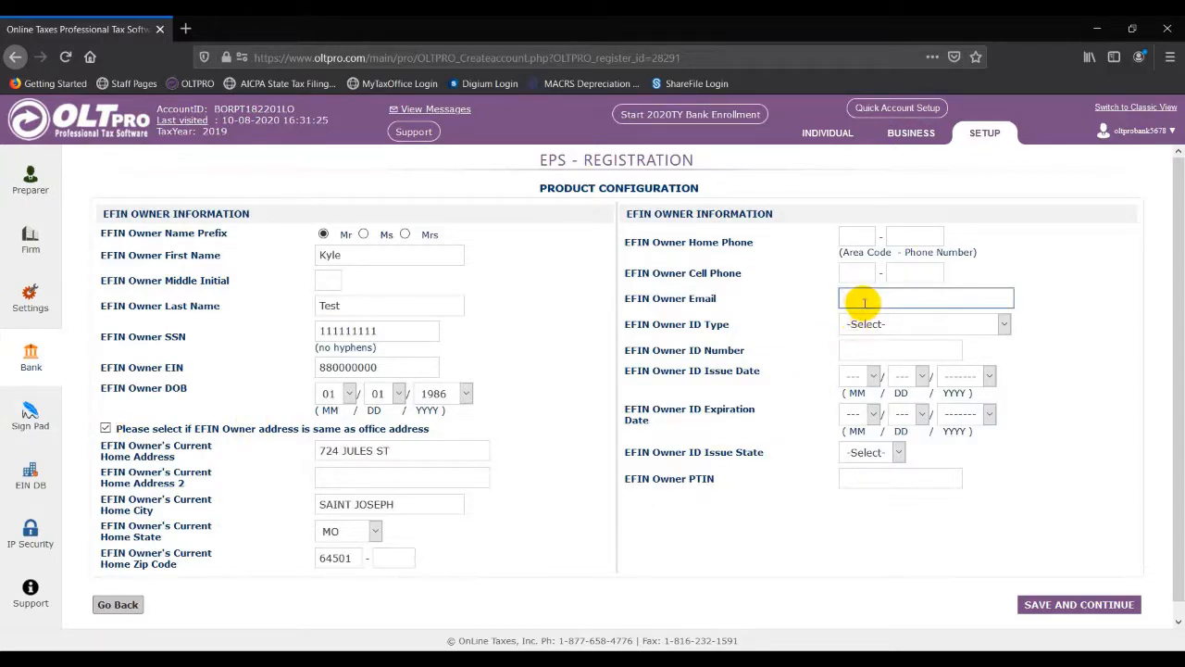
{"action": "type", "text": "kyl"}
{"action": "key", "text": "Down"}
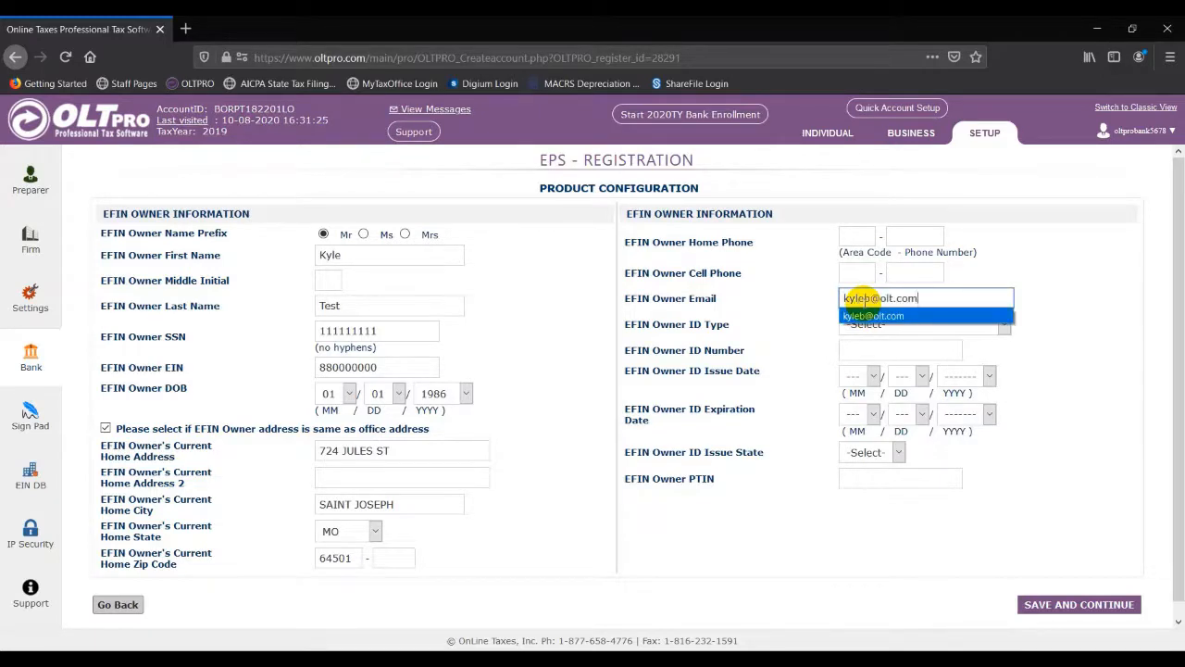
{"action": "key", "text": "Tab"}
{"action": "key", "text": "Down"}
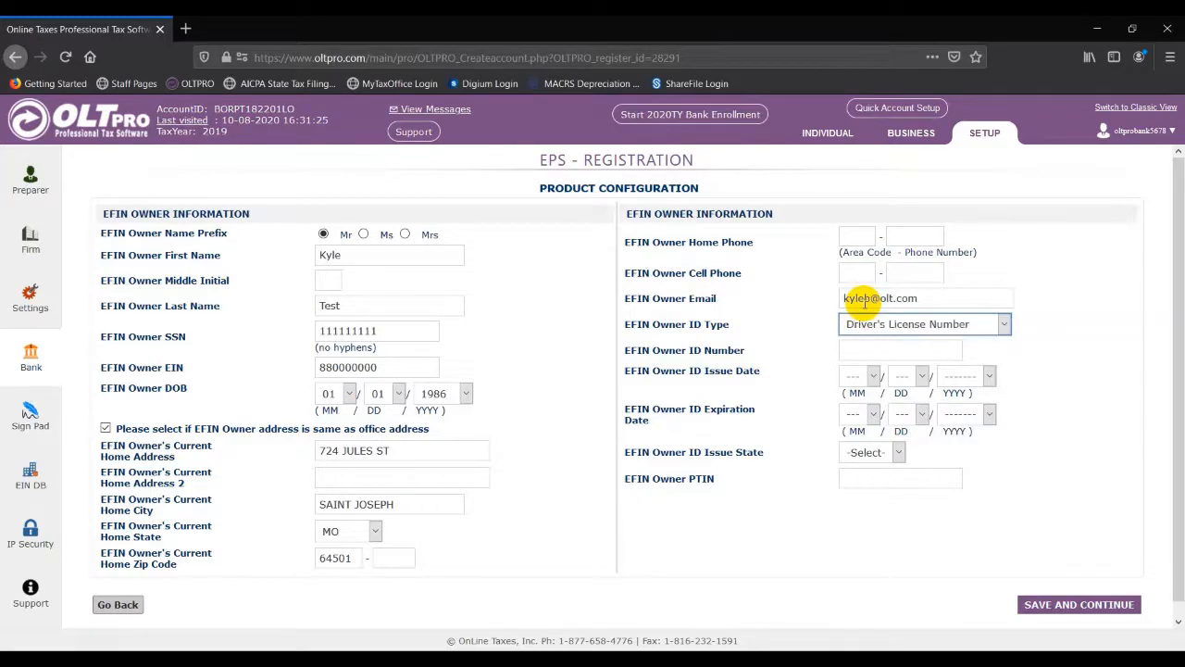
{"action": "key", "text": "Tab"}
{"action": "key", "text": "Down"}
{"action": "key", "text": "Down"}
{"action": "key", "text": "Tab"}
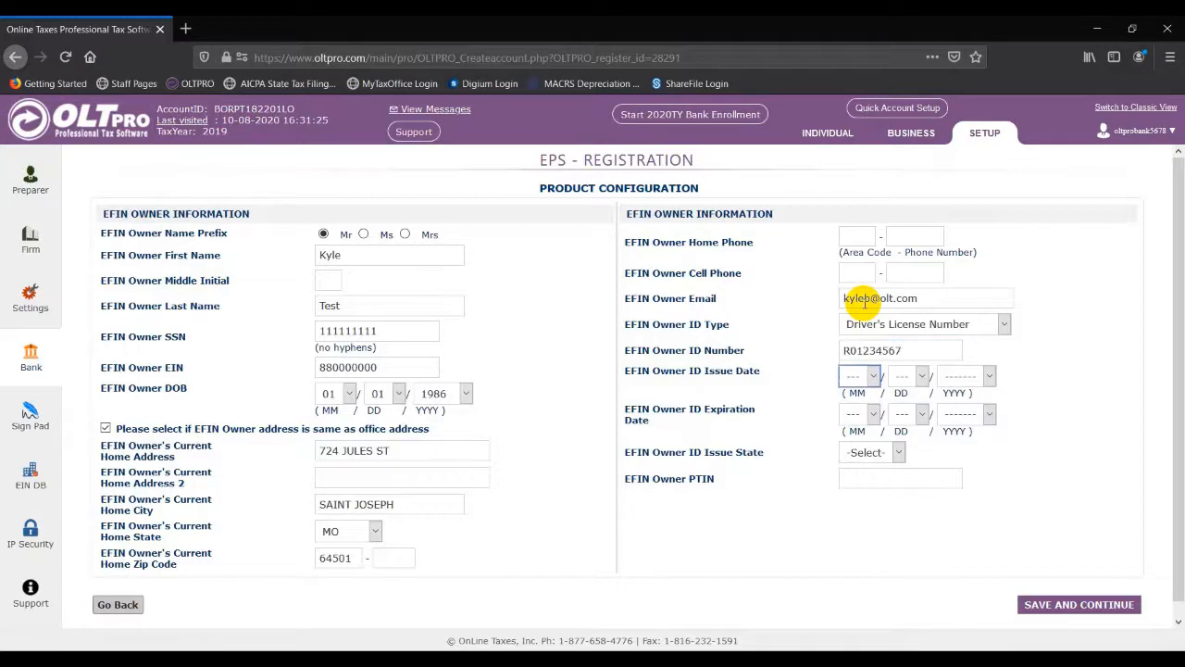
Step: Set the licence issued 2016, expiring 12/31/2022 in MO, add the PTIN and submit
{"action": "key", "text": "Down"}
{"action": "key", "text": "Tab"}
{"action": "key", "text": "Down"}
{"action": "key", "text": "Tab"}
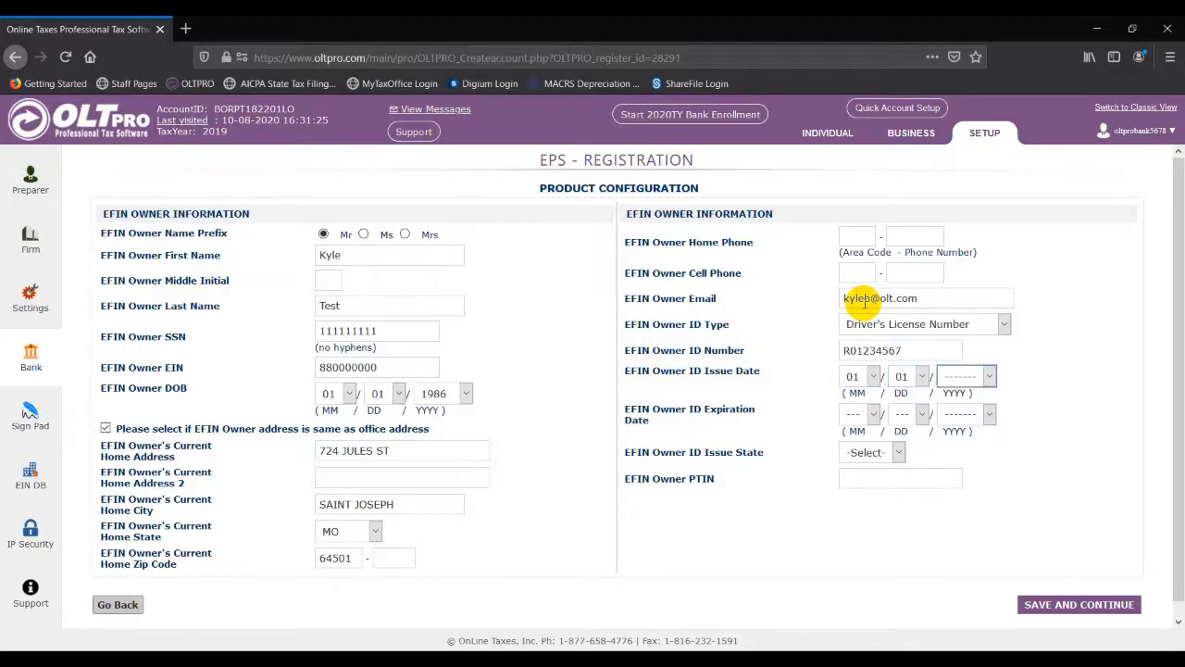
{"action": "type", "text": "2016"}
{"action": "key", "text": "Tab"}
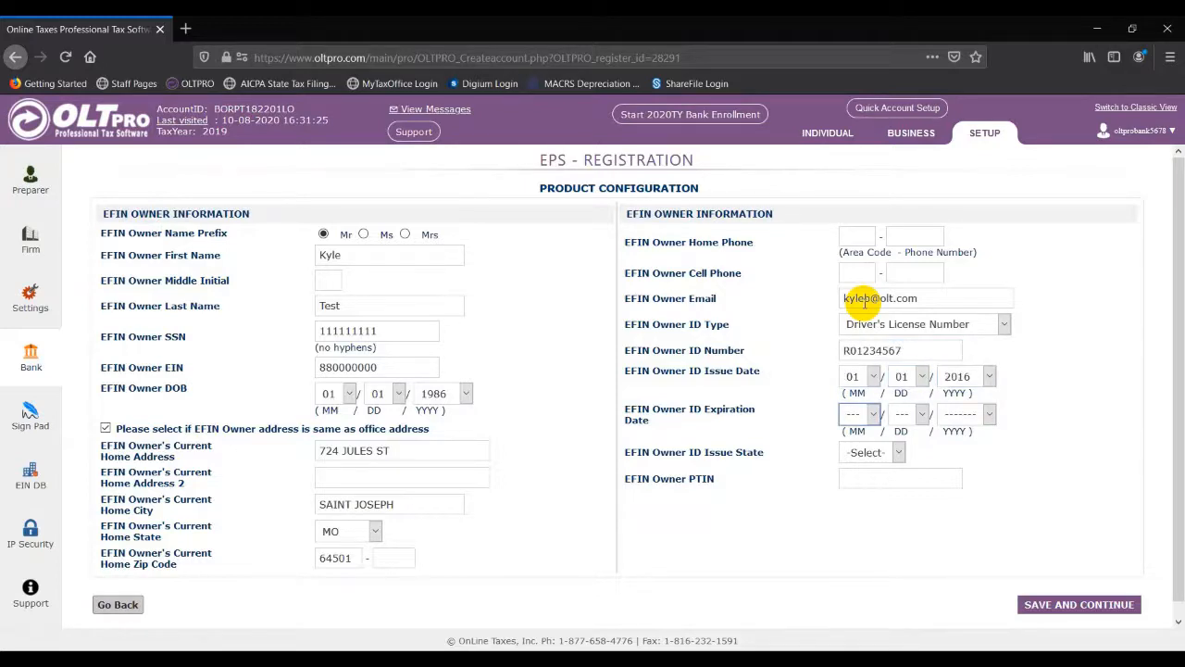
{"action": "type", "text": "12"}
{"action": "key", "text": "Tab"}
{"action": "type", "text": "31"}
{"action": "key", "text": "Tab"}
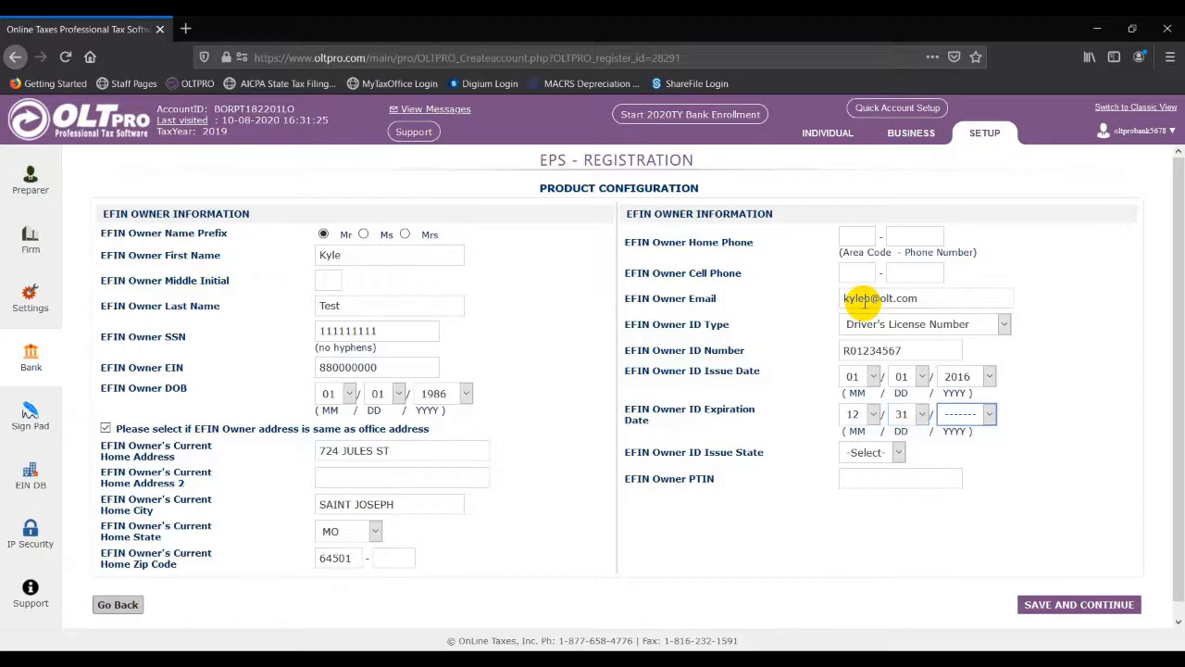
{"action": "type", "text": "2022"}
{"action": "key", "text": "Tab"}
{"action": "type", "text": "mo"}
{"action": "key", "text": "Tab"}
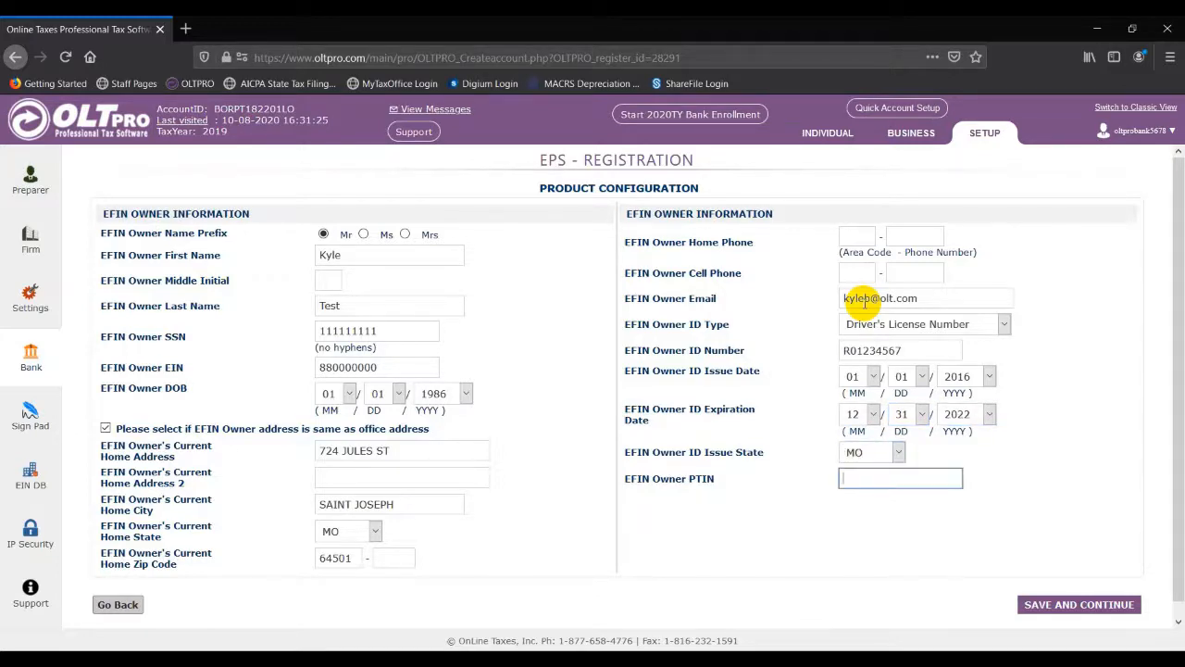
{"action": "key", "text": "Down"}
{"action": "key", "text": "Down"}
{"action": "key", "text": "Tab"}
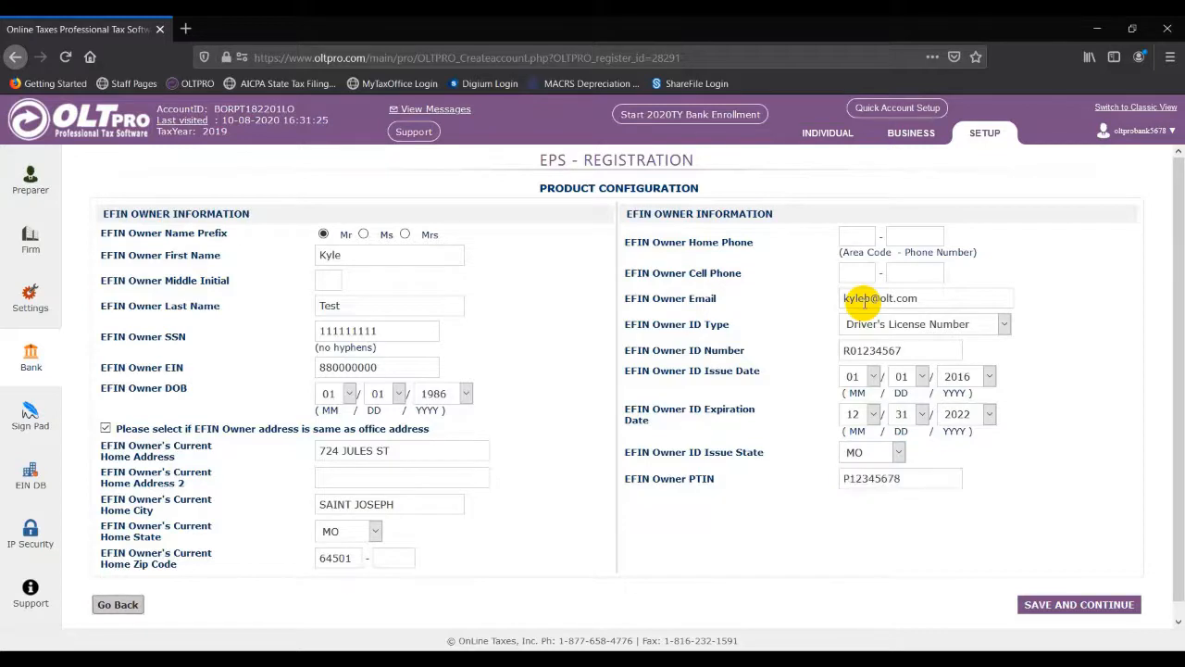
{"action": "left_click", "coordinate": [1065, 605]}
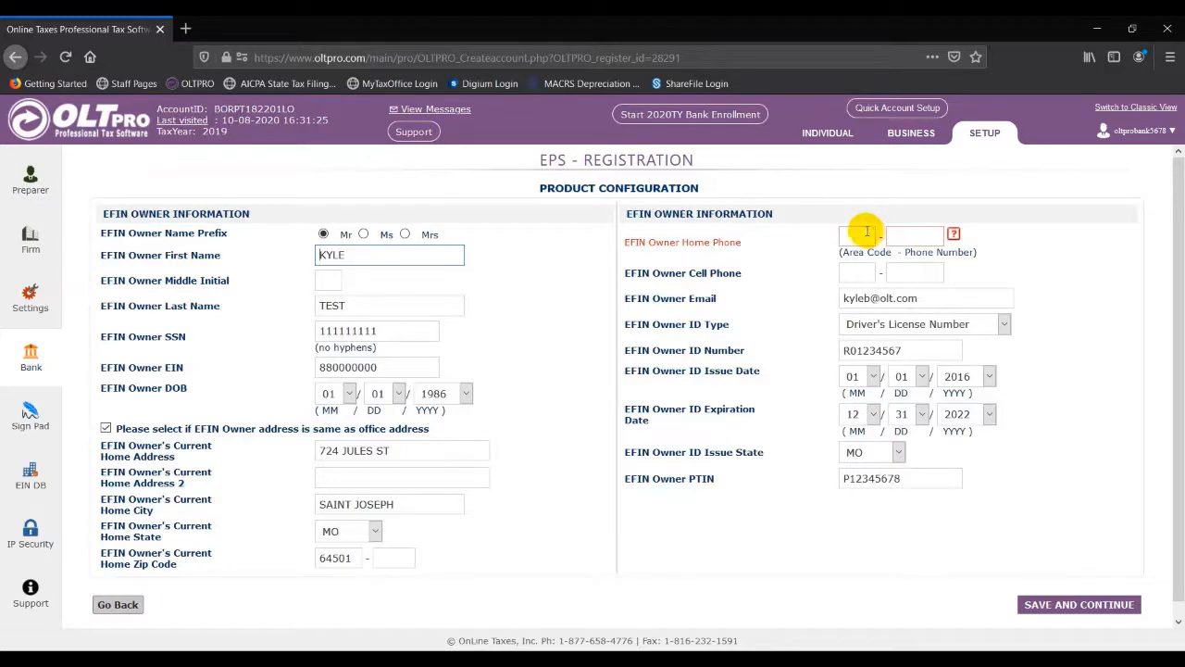
Step: Fill in the owner's home phone number and save the EFIN owner section
{"action": "left_click", "coordinate": [862, 234]}
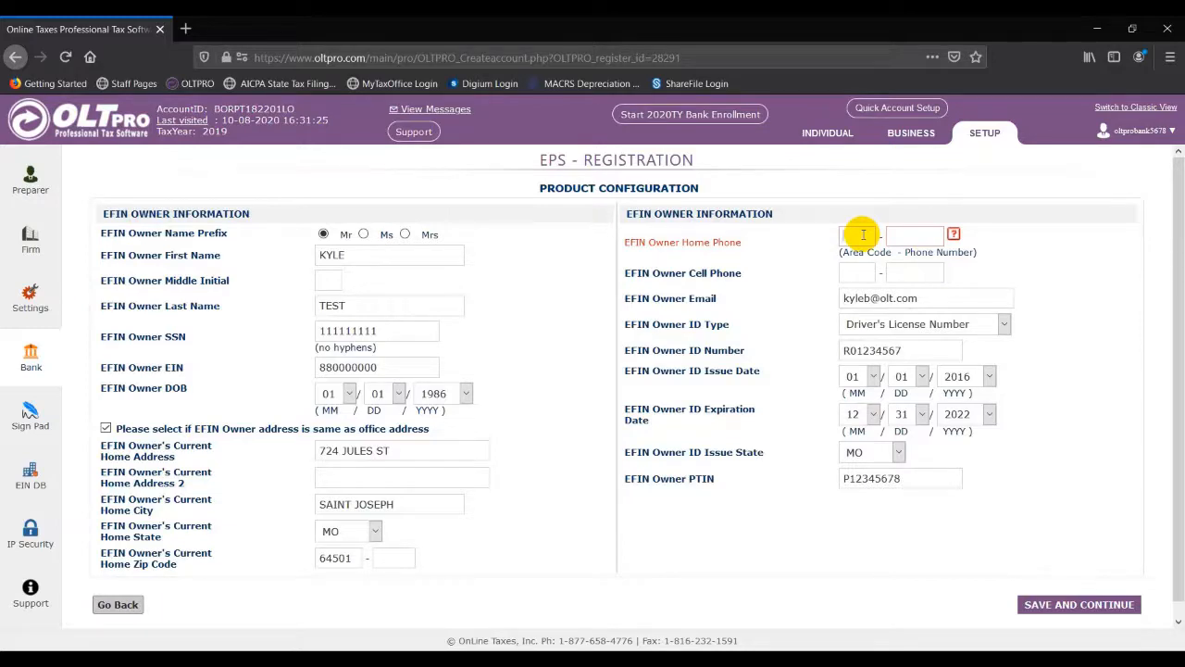
{"action": "type", "text": "816"}
{"action": "type", "text": "55"}
{"action": "key", "text": "Down"}
{"action": "key", "text": "Return"}
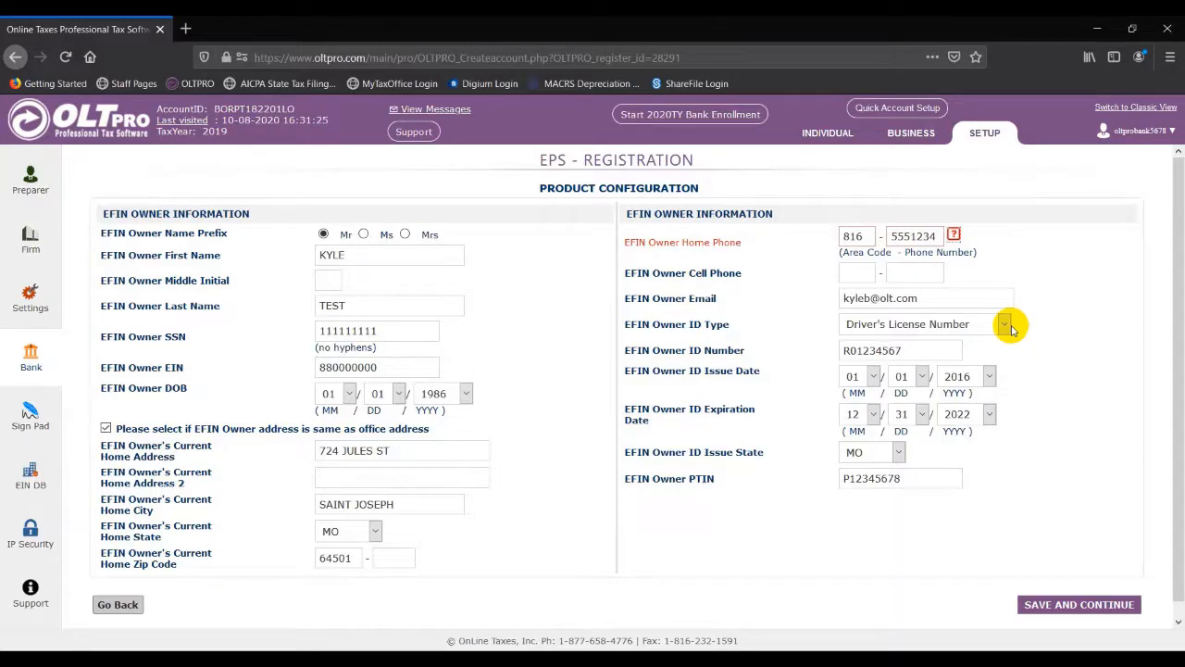
{"action": "left_click", "coordinate": [1073, 611]}
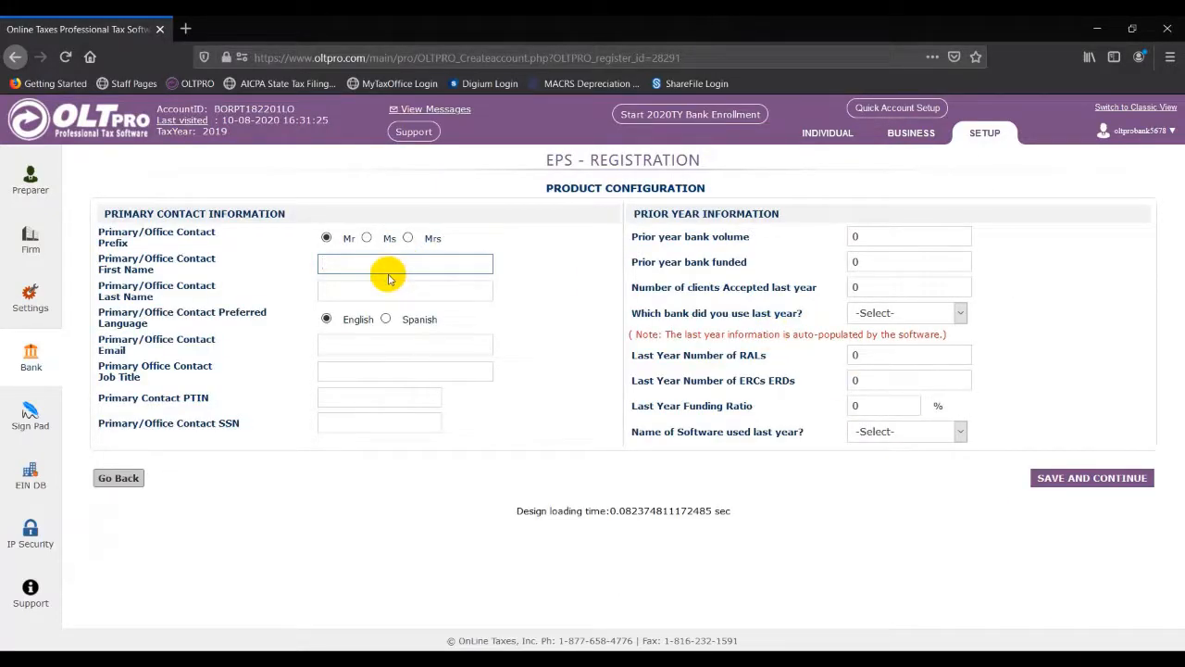
Step: Fill the primary contact's name, e-mail, job title Owner, PTIN and SSN from saved suggestions
{"action": "type", "text": "Ky"}
{"action": "key", "text": "Down"}
{"action": "key", "text": "Tab"}
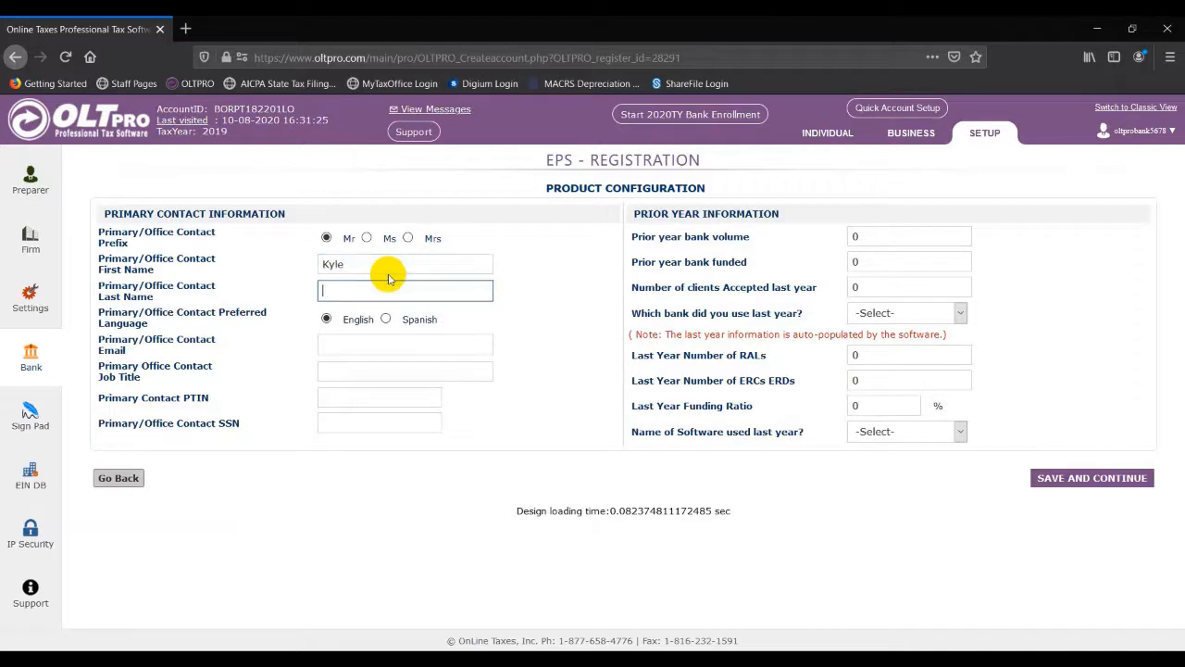
{"action": "type", "text": "T"}
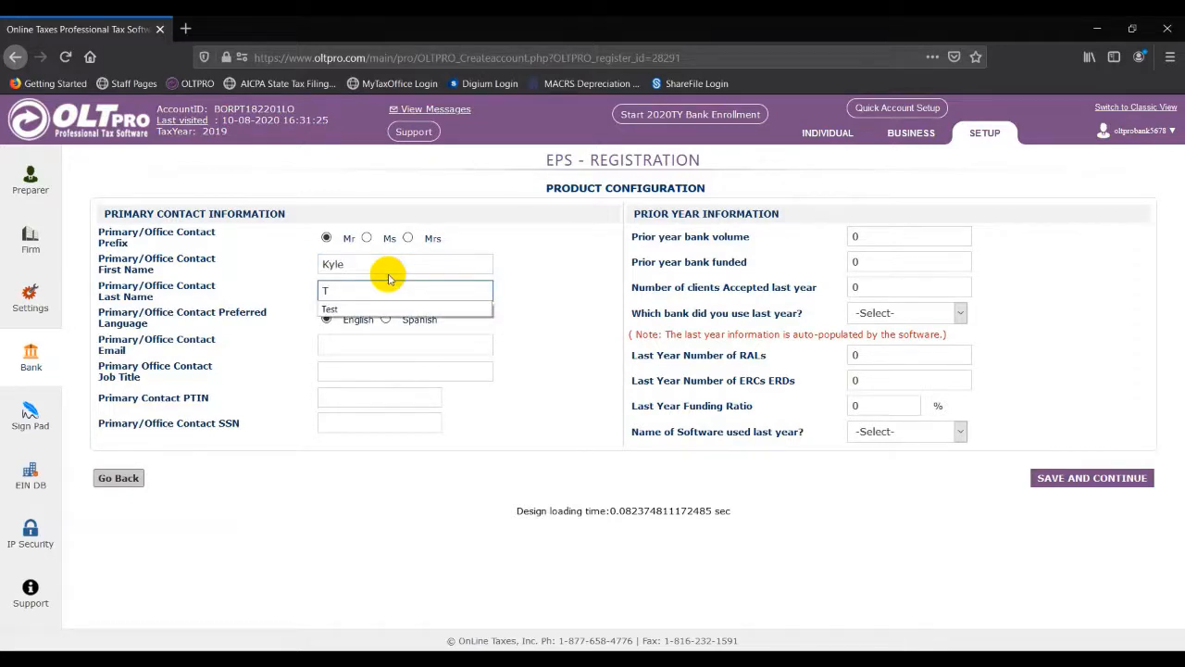
{"action": "key", "text": "Down"}
{"action": "key", "text": "Return"}
{"action": "key", "text": "Tab"}
{"action": "key", "text": "Down"}
{"action": "key", "text": "Down"}
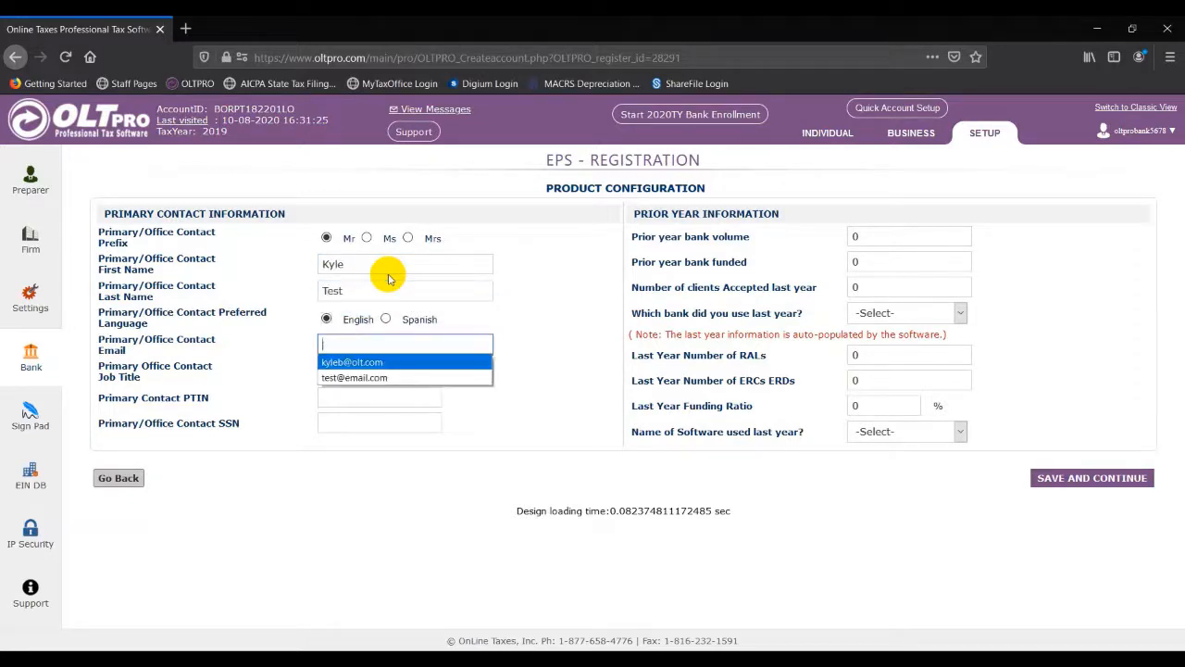
{"action": "key", "text": "Tab"}
{"action": "key", "text": "Down"}
{"action": "key", "text": "Down"}
{"action": "key", "text": "Tab"}
{"action": "key", "text": "Down"}
{"action": "key", "text": "Down"}
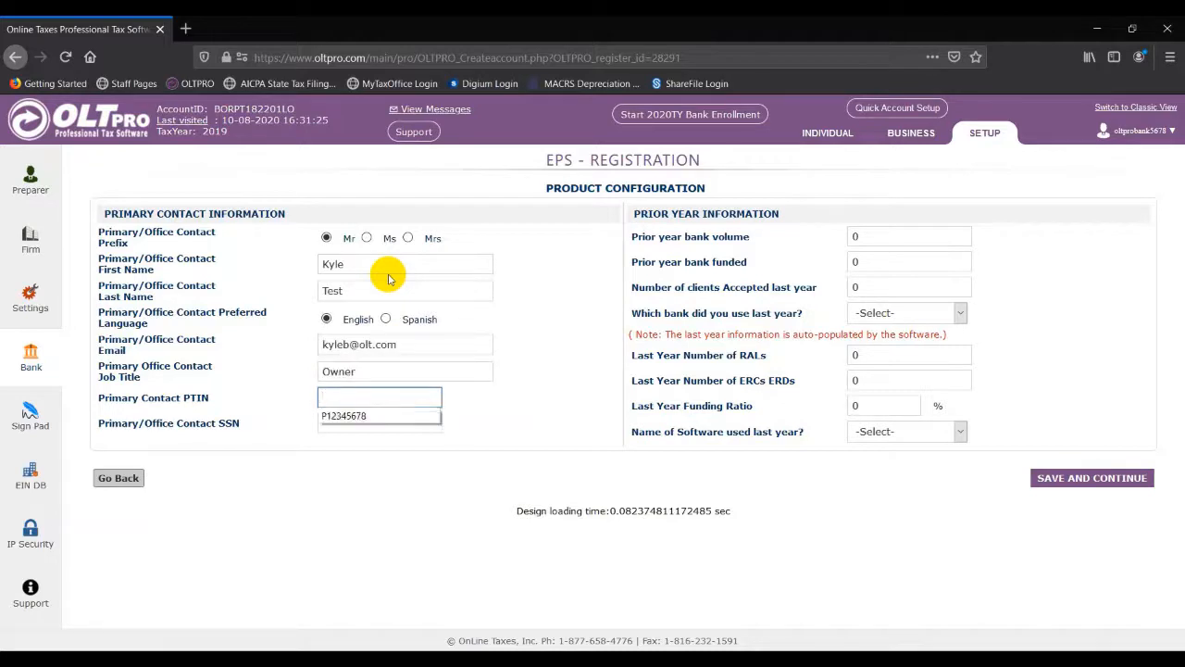
{"action": "key", "text": "Tab"}
{"action": "key", "text": "Down"}
{"action": "key", "text": "Down"}
{"action": "key", "text": "Tab"}
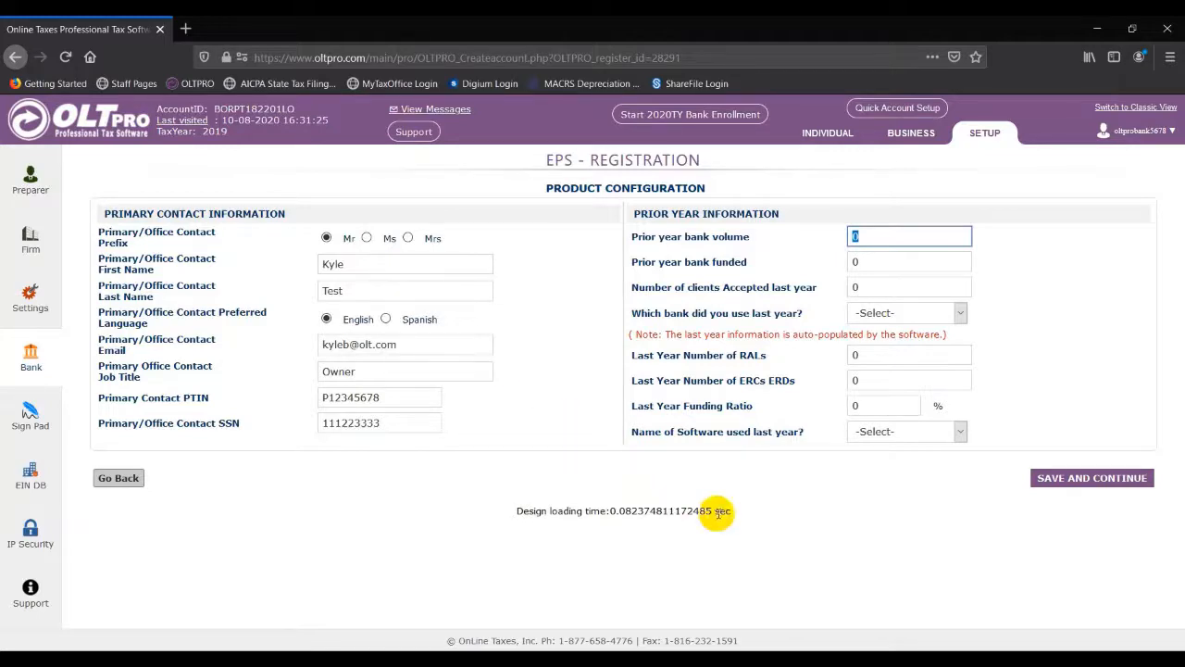
Step: Set last year's bank to Other and save the product configuration
{"action": "left_click", "coordinate": [912, 315]}
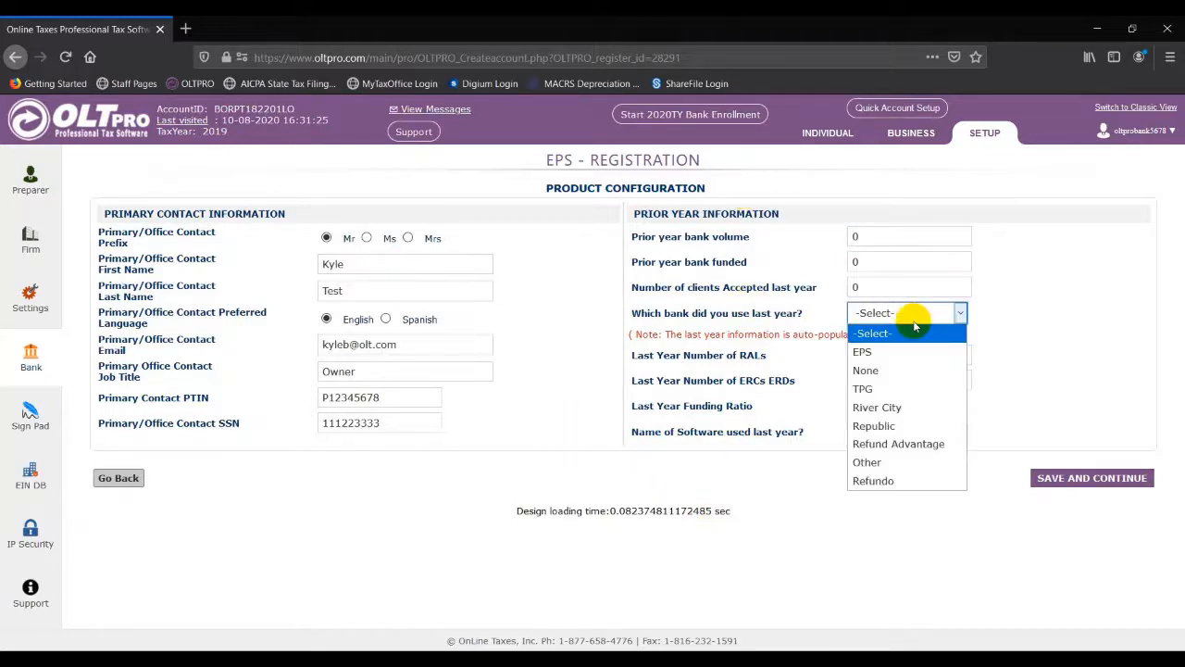
{"action": "left_click", "coordinate": [917, 462]}
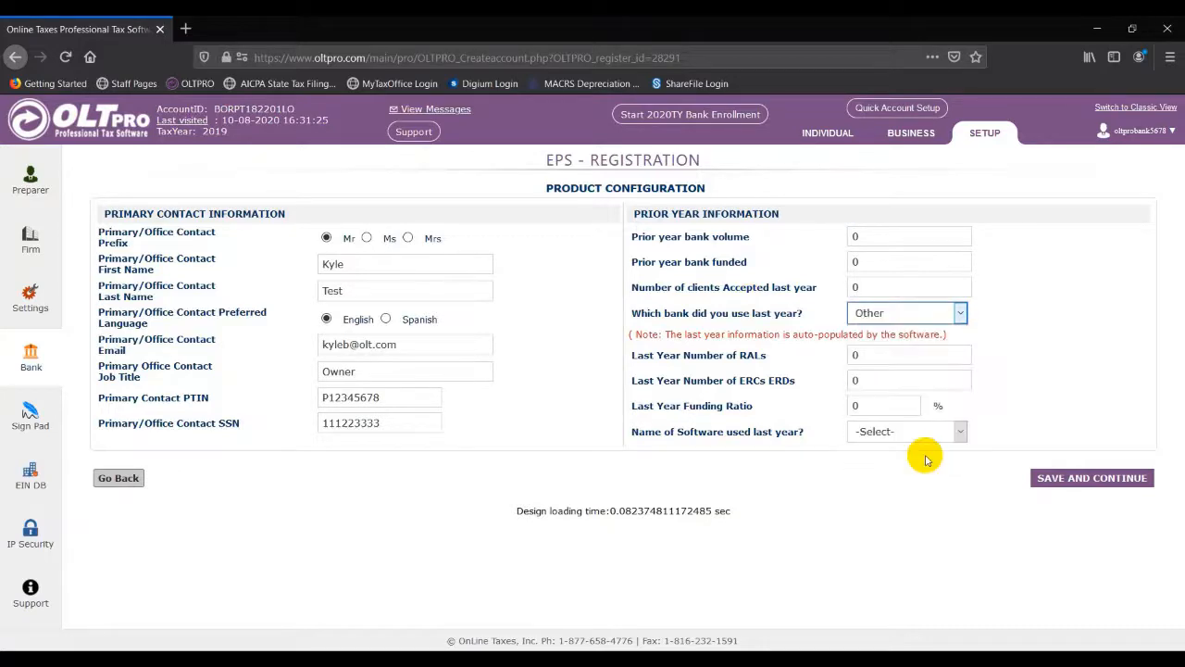
{"action": "left_click", "coordinate": [1047, 478]}
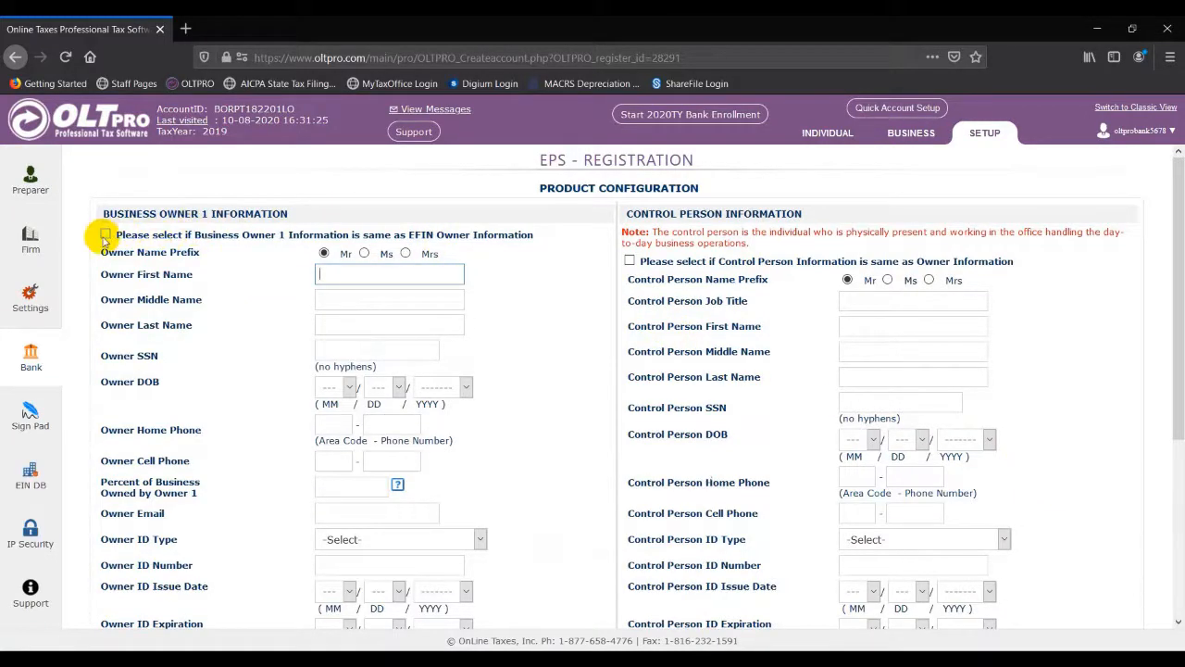
Step: Copy the EFIN owner into Business Owner 1 with 100 percent ownership and the office address
{"action": "left_click", "coordinate": [105, 235]}
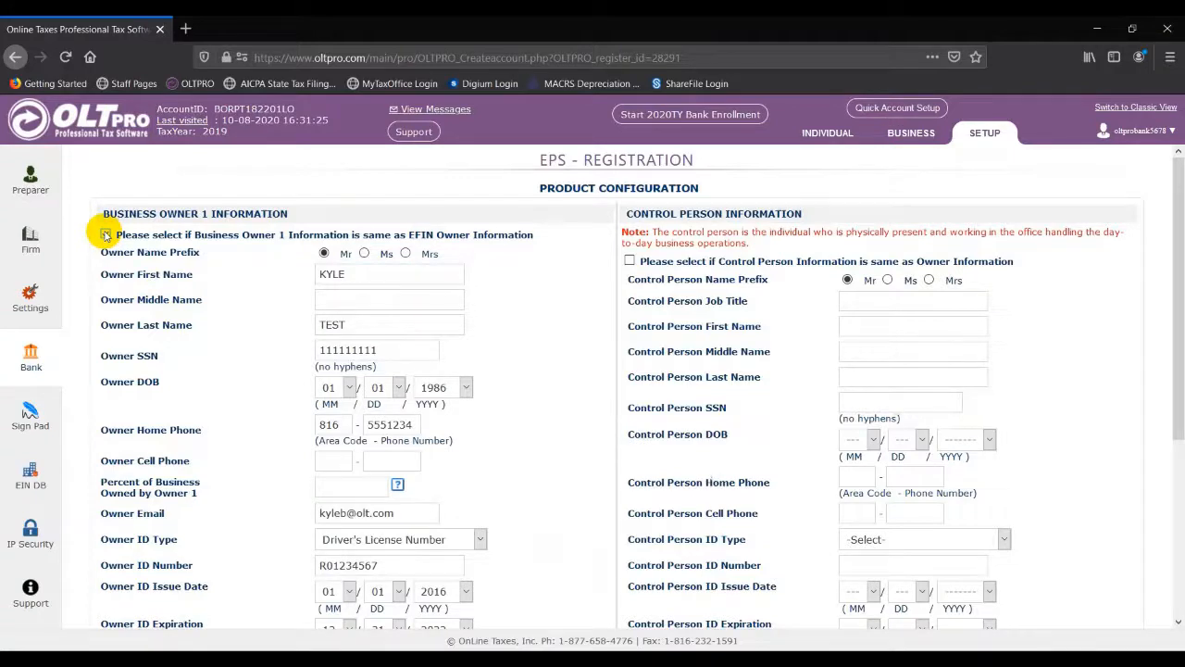
{"action": "left_click", "coordinate": [105, 234]}
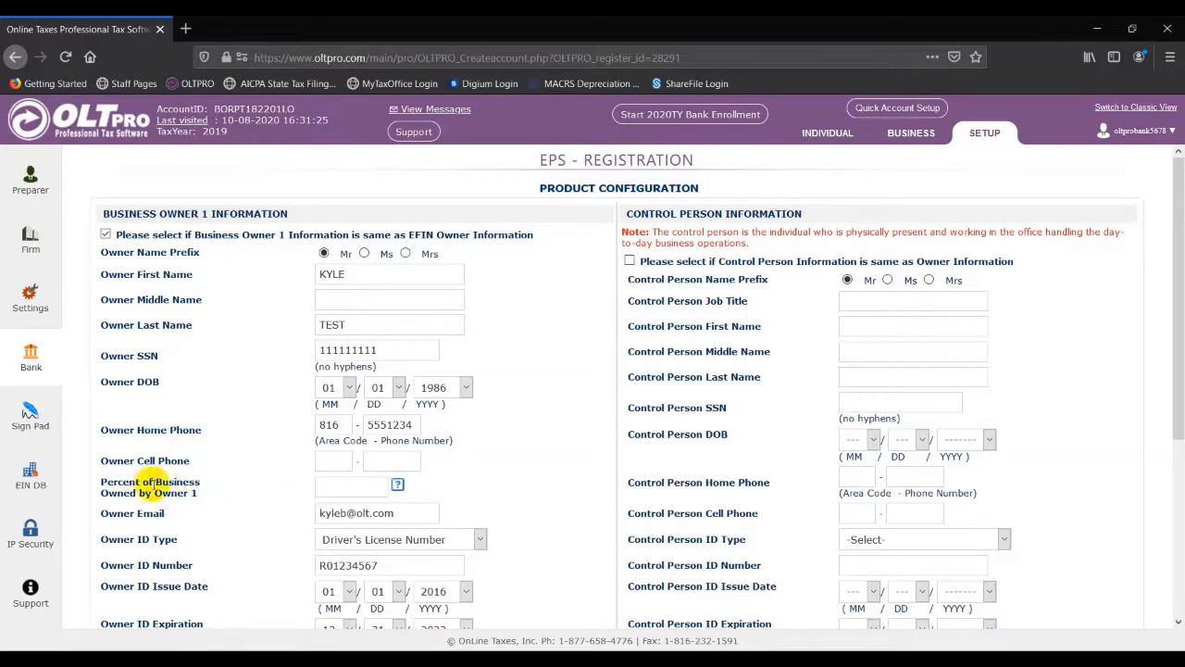
{"action": "left_click", "coordinate": [320, 488]}
{"action": "type", "text": "100"}
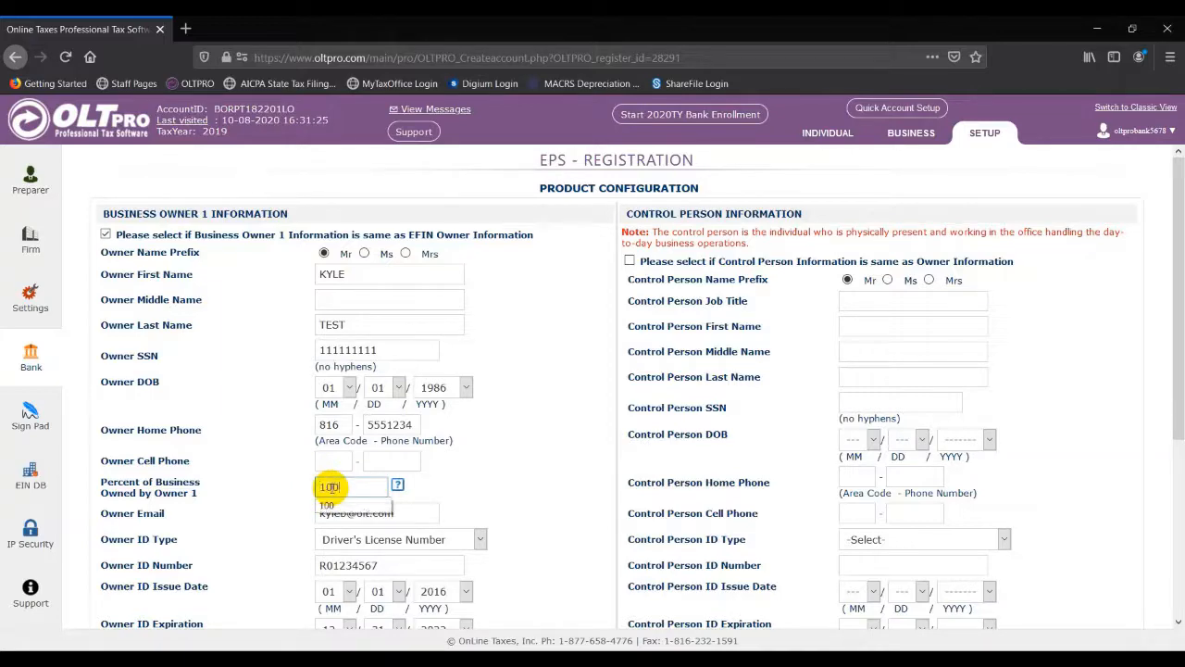
{"action": "left_click", "coordinate": [516, 482]}
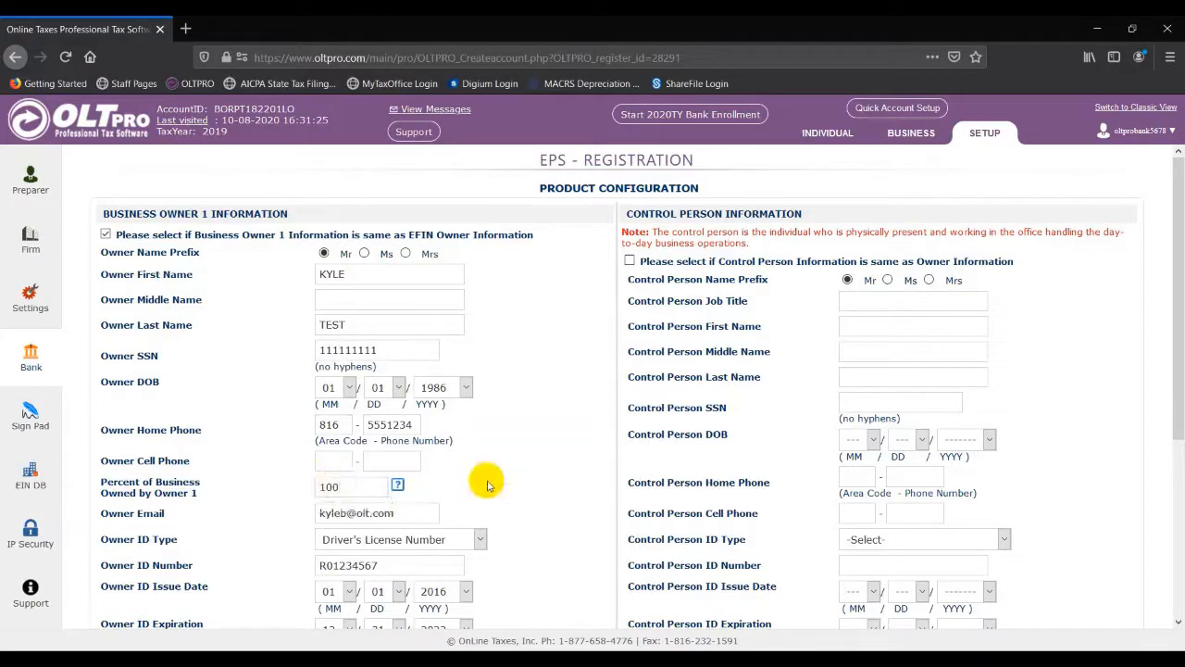
{"action": "scroll", "coordinate": [507, 475], "scroll_direction": "down", "scroll_amount": 4}
{"action": "scroll", "coordinate": [286, 526], "scroll_direction": "down", "scroll_amount": 2}
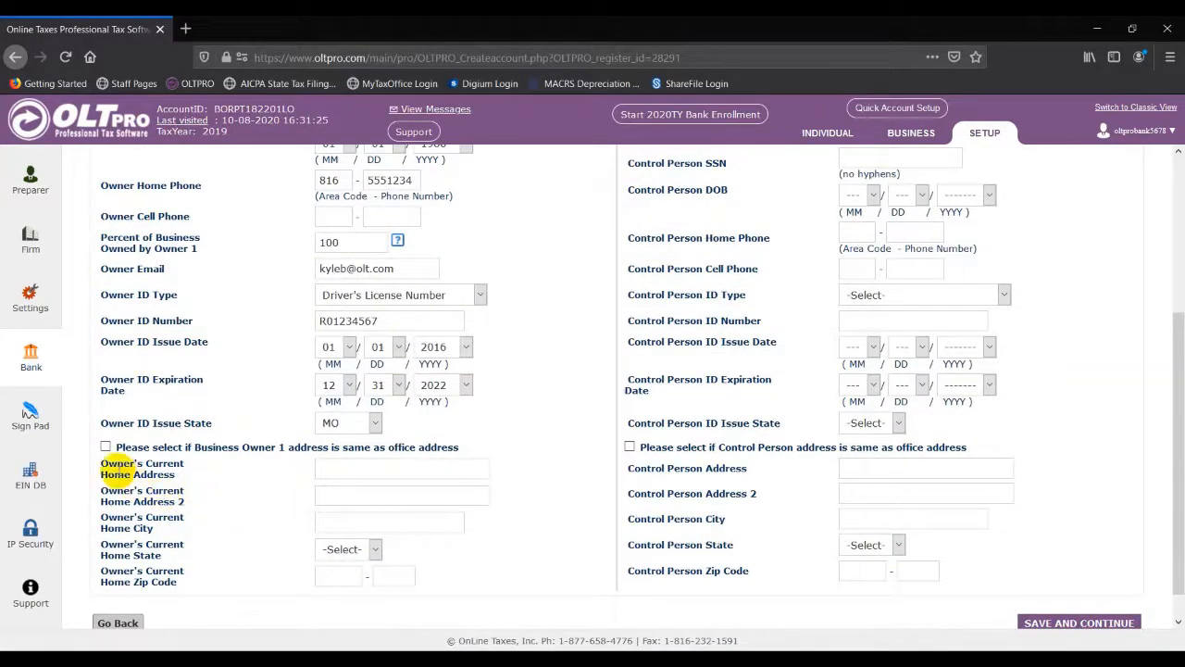
{"action": "left_click", "coordinate": [106, 448]}
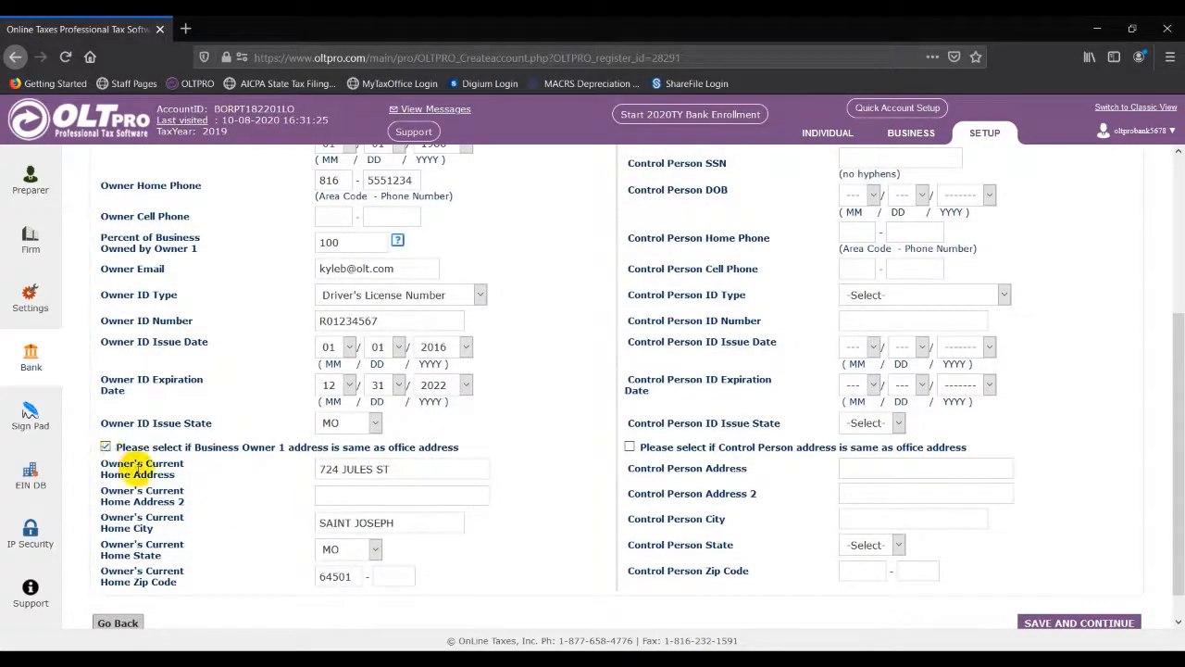
{"action": "scroll", "coordinate": [411, 450], "scroll_direction": "up", "scroll_amount": 4}
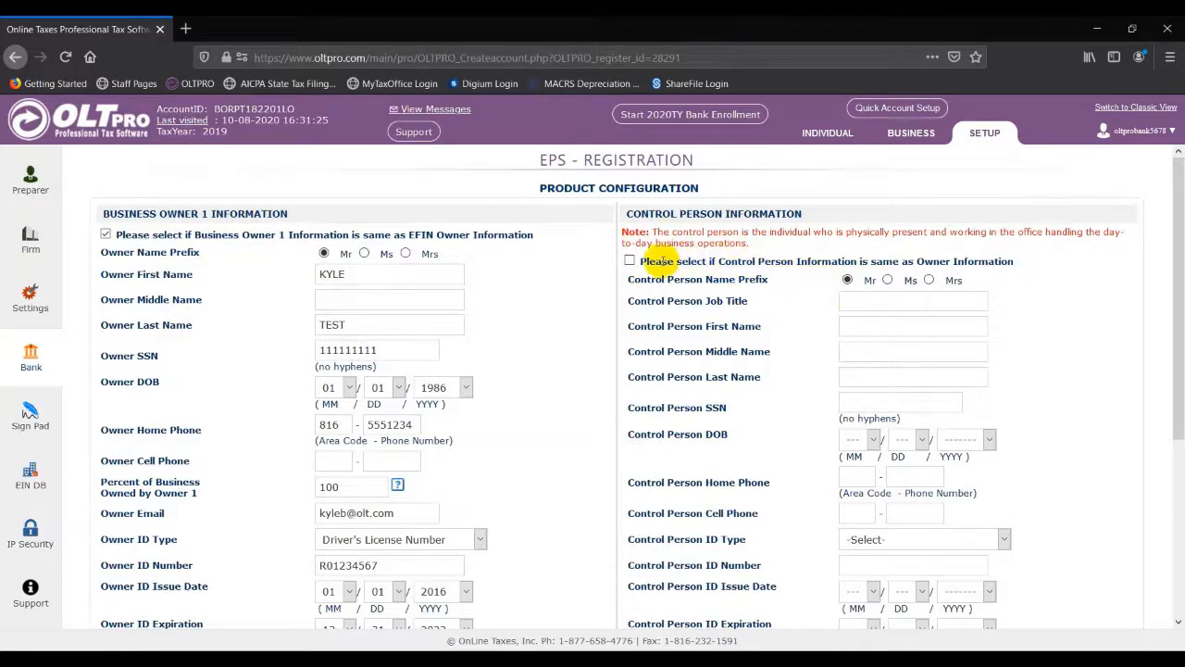
Step: Copy the owner's details to the Control Person, set job title Owner, use the office address, and continue
{"action": "left_click", "coordinate": [629, 262]}
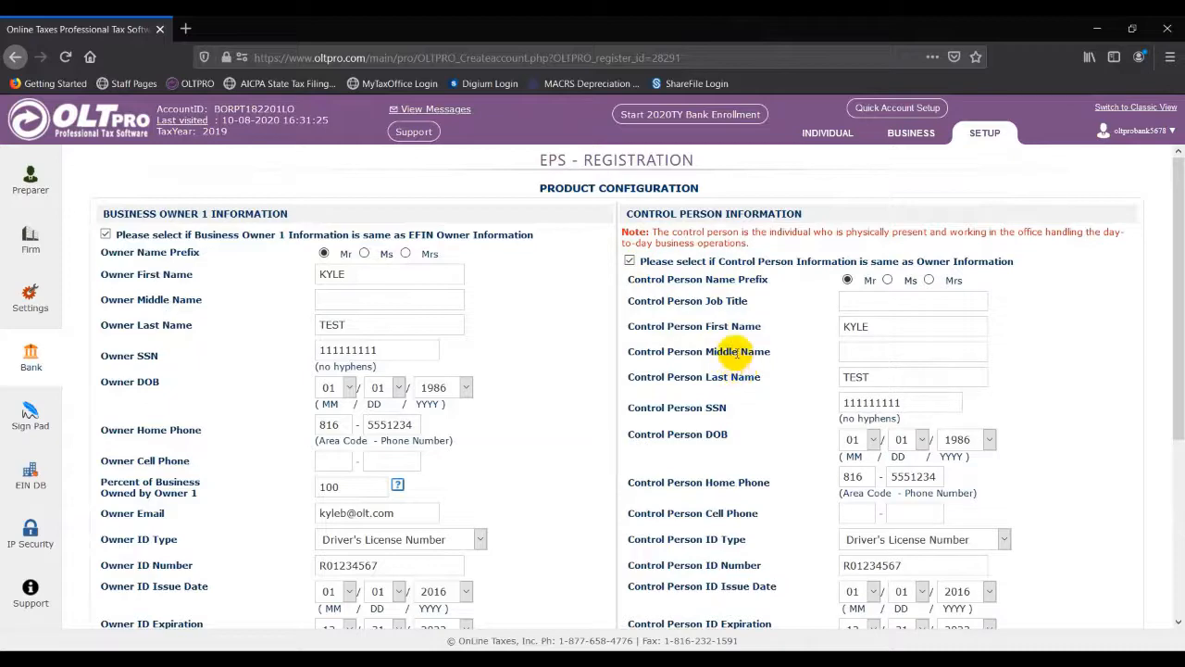
{"action": "left_click", "coordinate": [860, 310]}
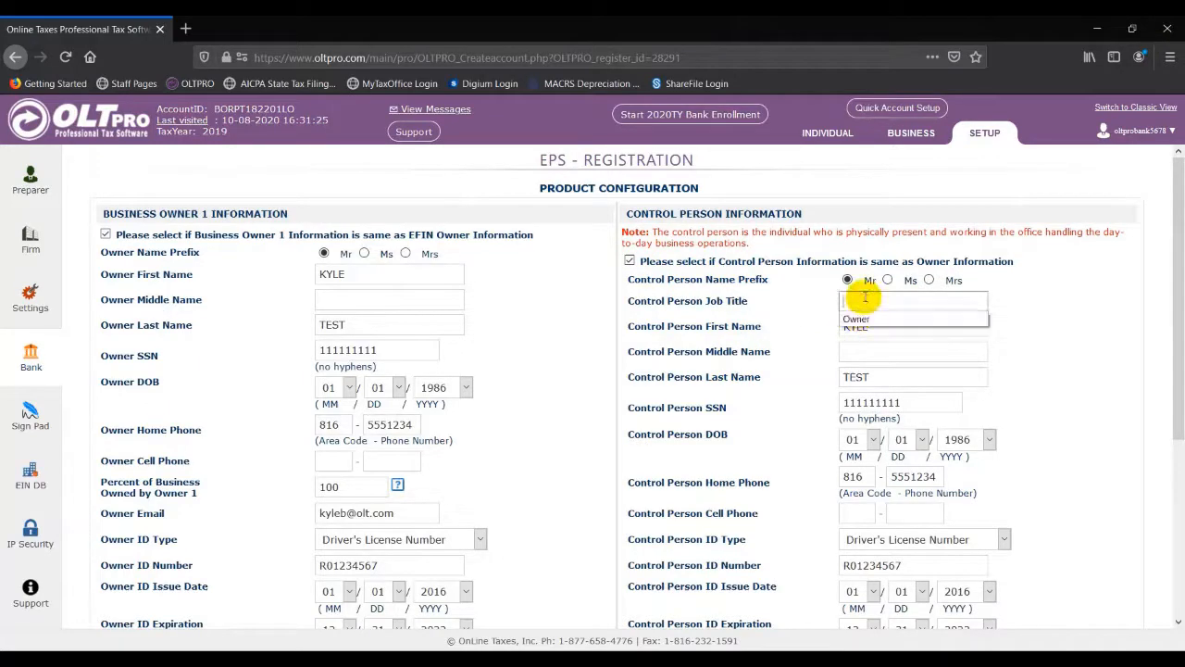
{"action": "left_click", "coordinate": [869, 318]}
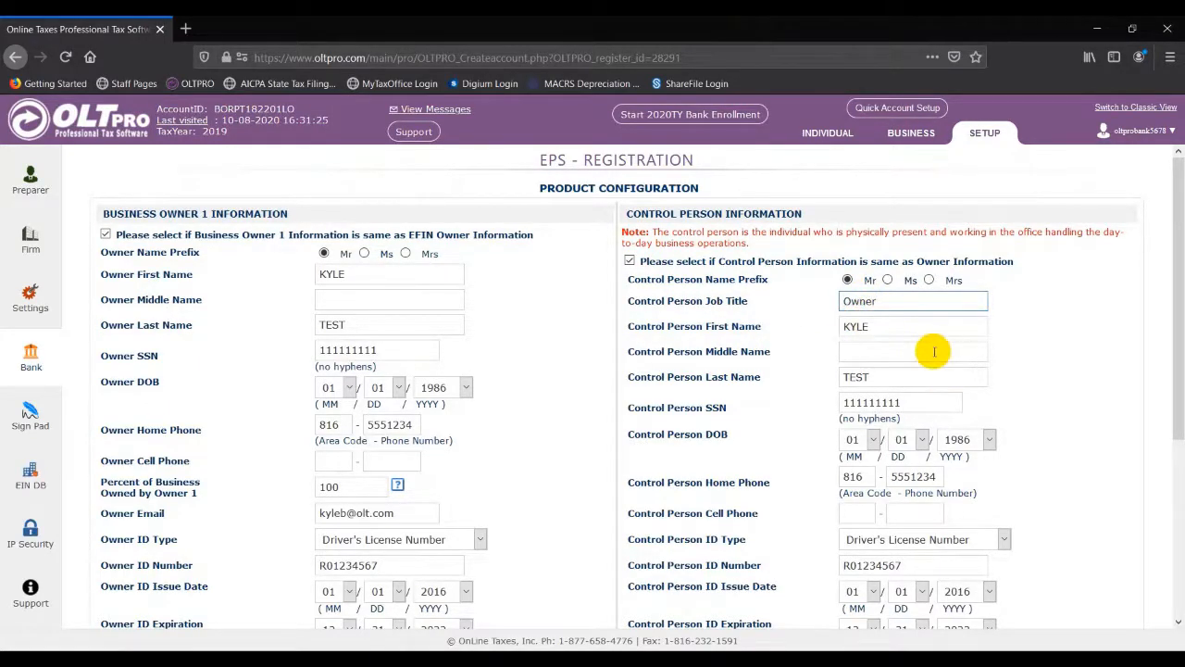
{"action": "scroll", "coordinate": [931, 348], "scroll_direction": "down", "scroll_amount": 1}
{"action": "scroll", "coordinate": [933, 358], "scroll_direction": "down", "scroll_amount": 2}
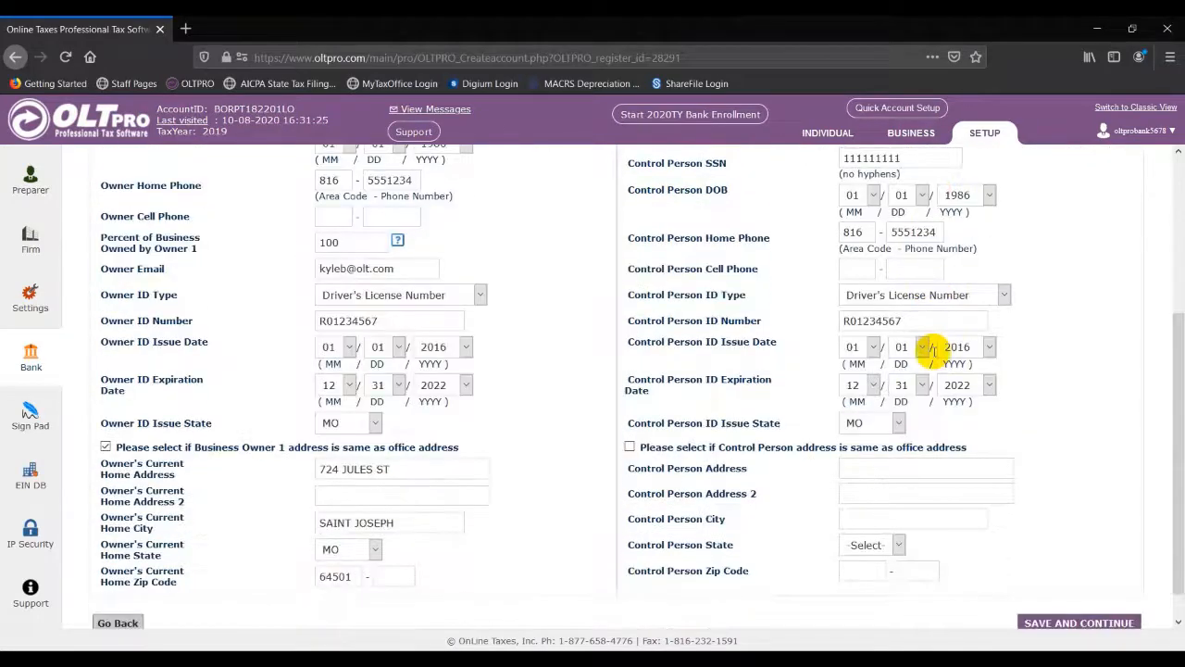
{"action": "left_click", "coordinate": [630, 446]}
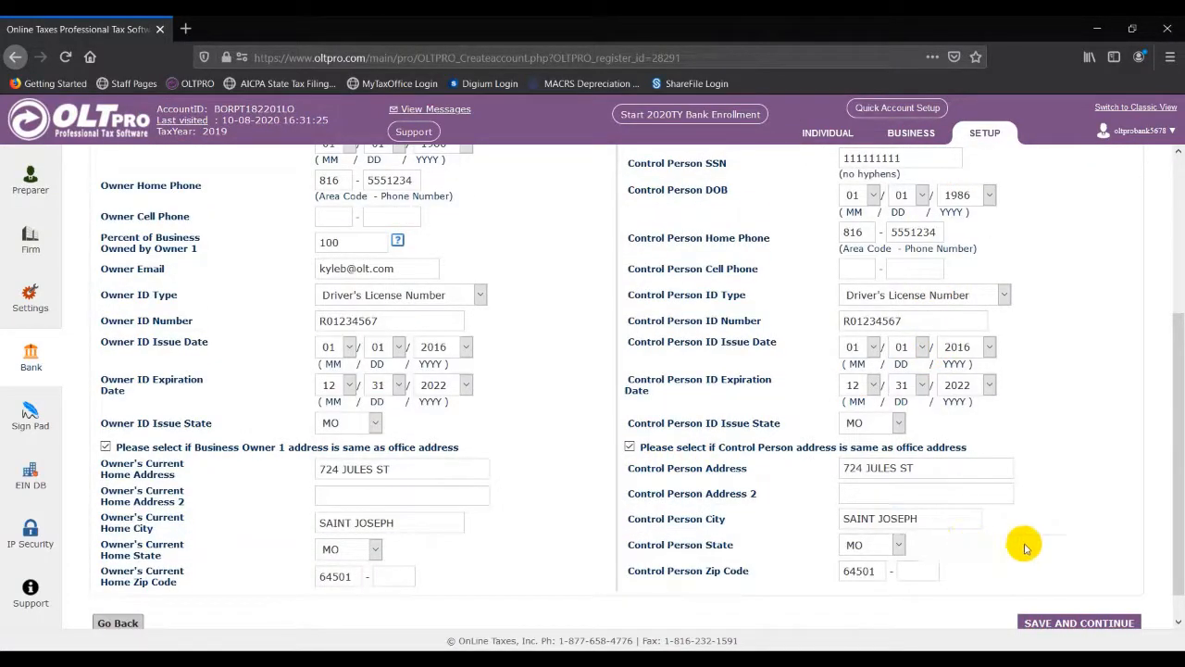
{"action": "left_click", "coordinate": [1061, 624]}
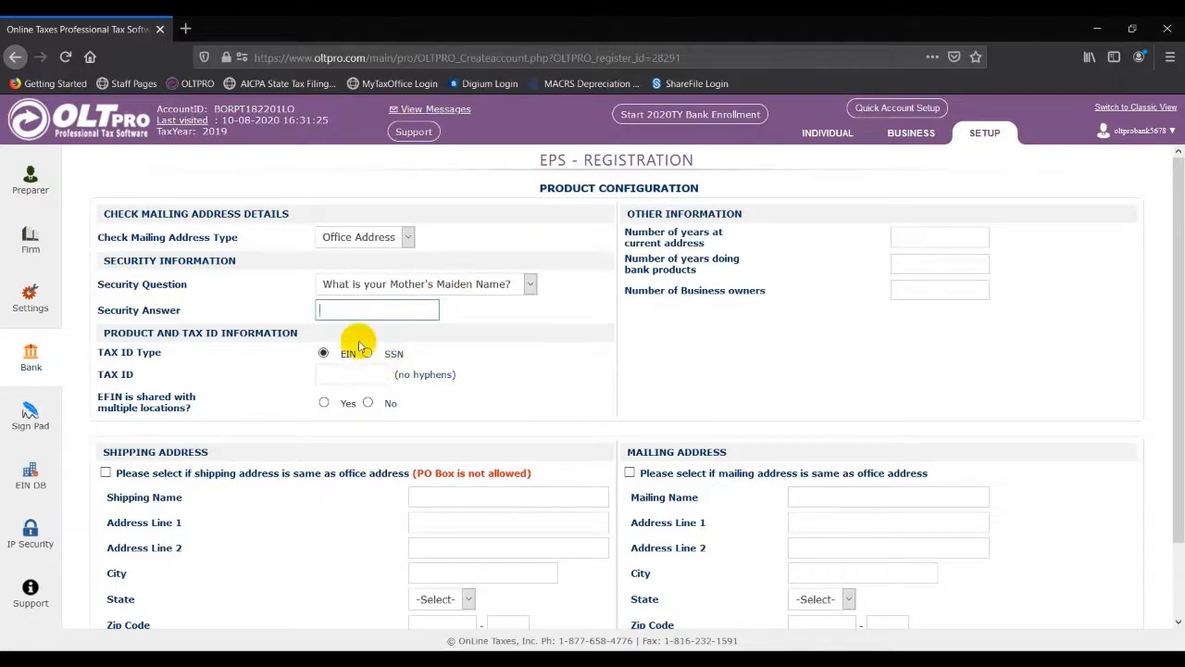
Step: Fill the security answer and tax ID, mark the EFIN as not shared, and use the office address for shipping and mailing
{"action": "type", "text": "Te"}
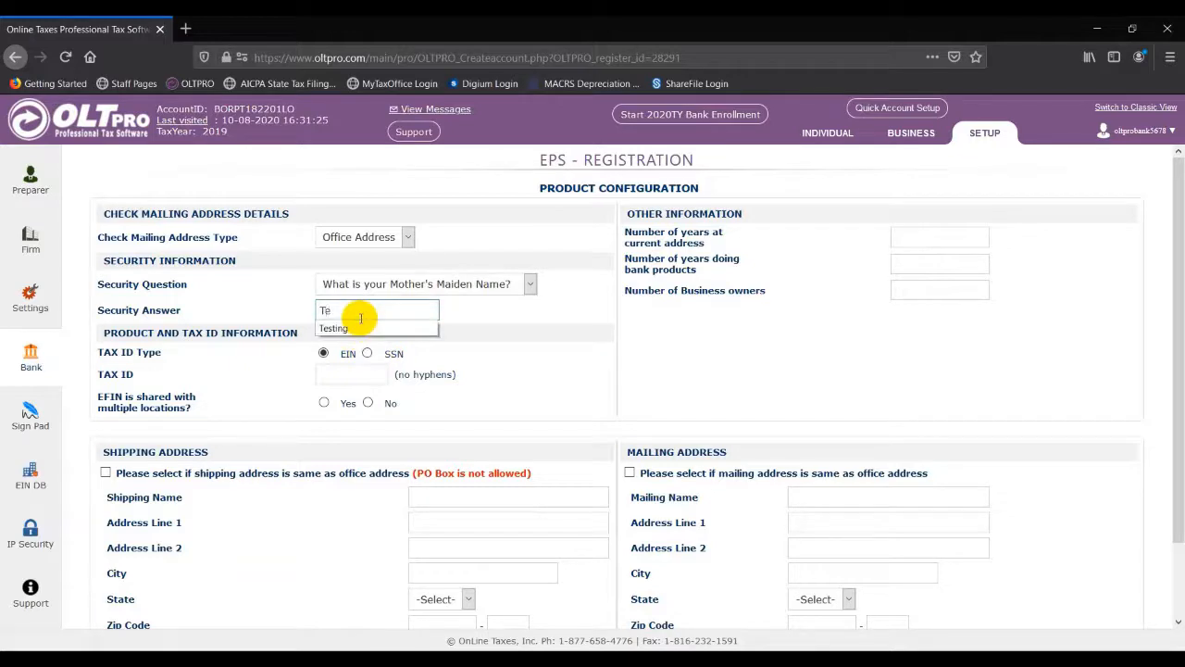
{"action": "left_click", "coordinate": [356, 328]}
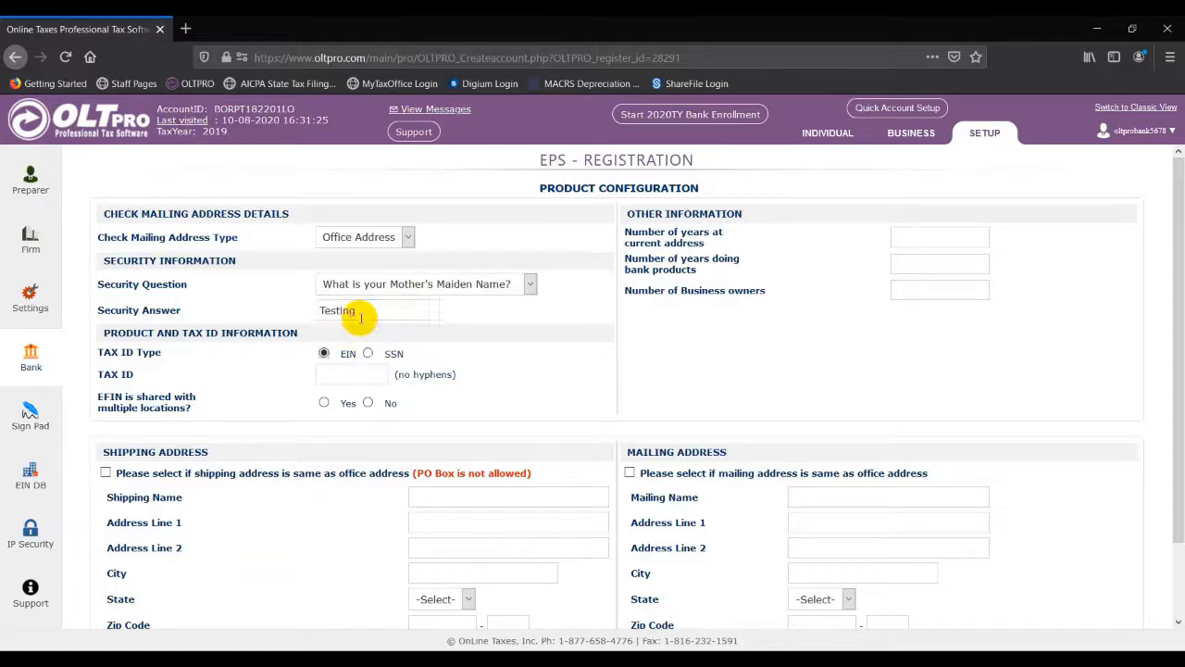
{"action": "left_click", "coordinate": [348, 370]}
{"action": "left_click", "coordinate": [349, 371]}
{"action": "key", "text": "Down"}
{"action": "key", "text": "Return"}
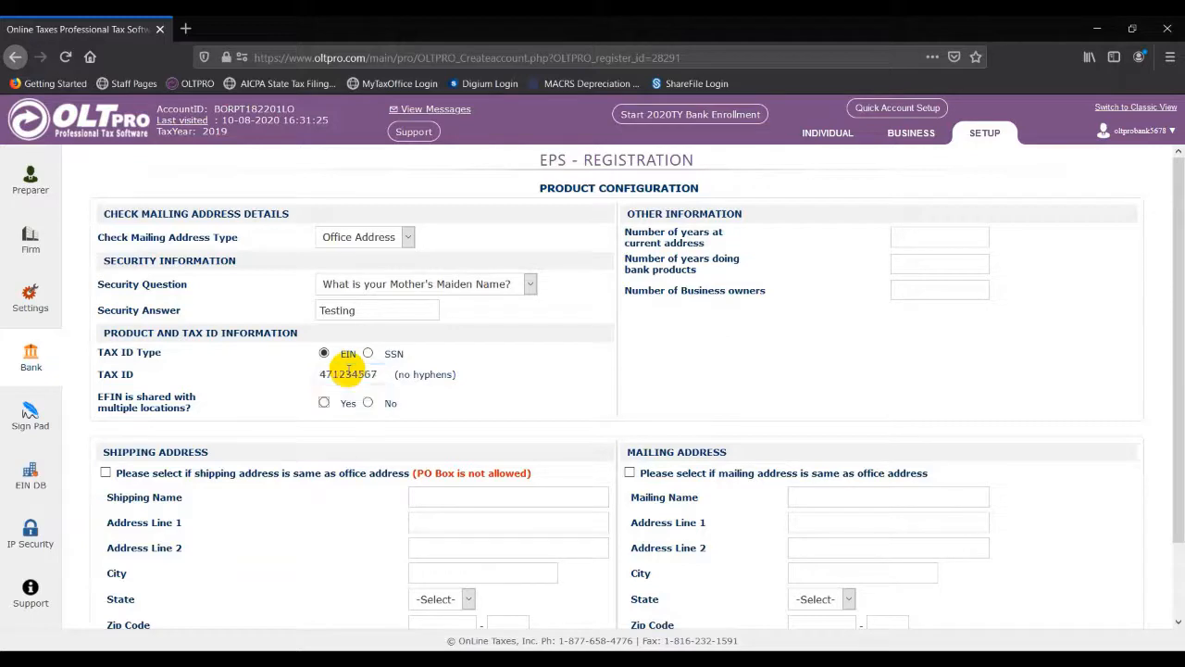
{"action": "left_click", "coordinate": [368, 403]}
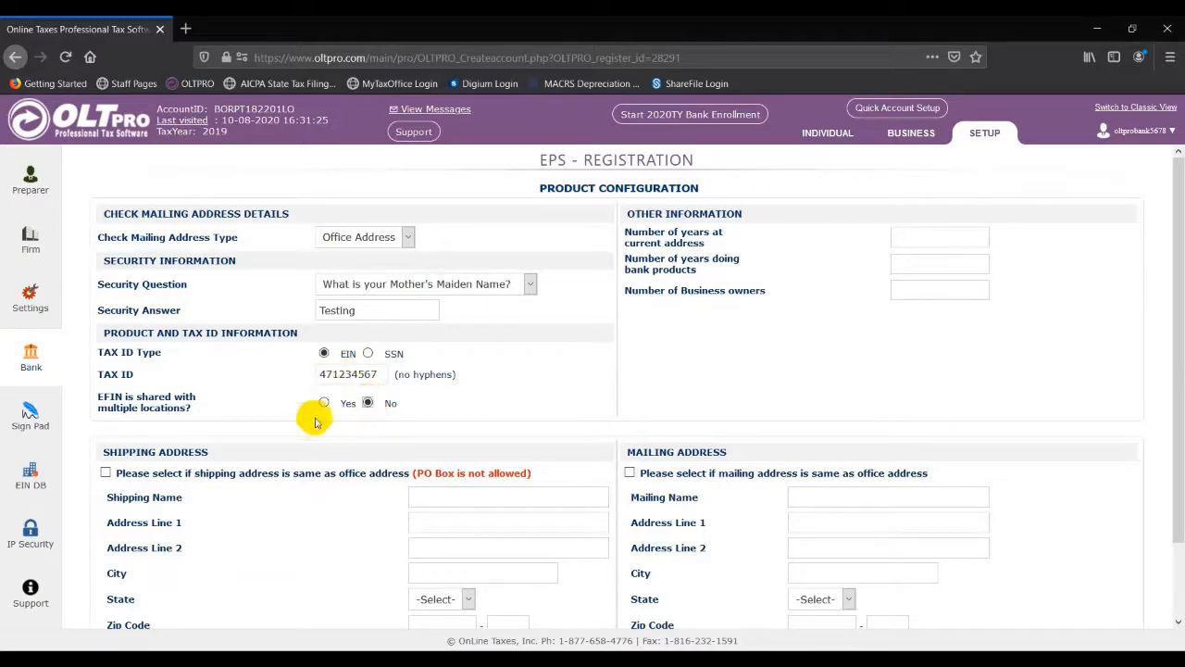
{"action": "left_click", "coordinate": [105, 472]}
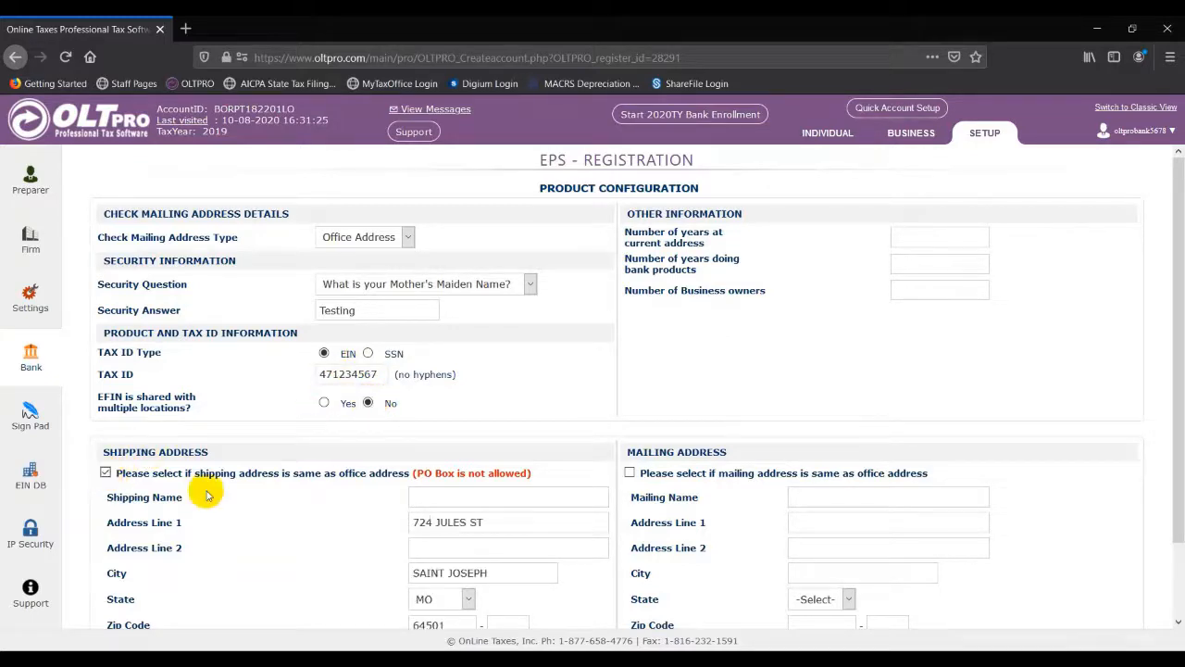
{"action": "left_click", "coordinate": [630, 474]}
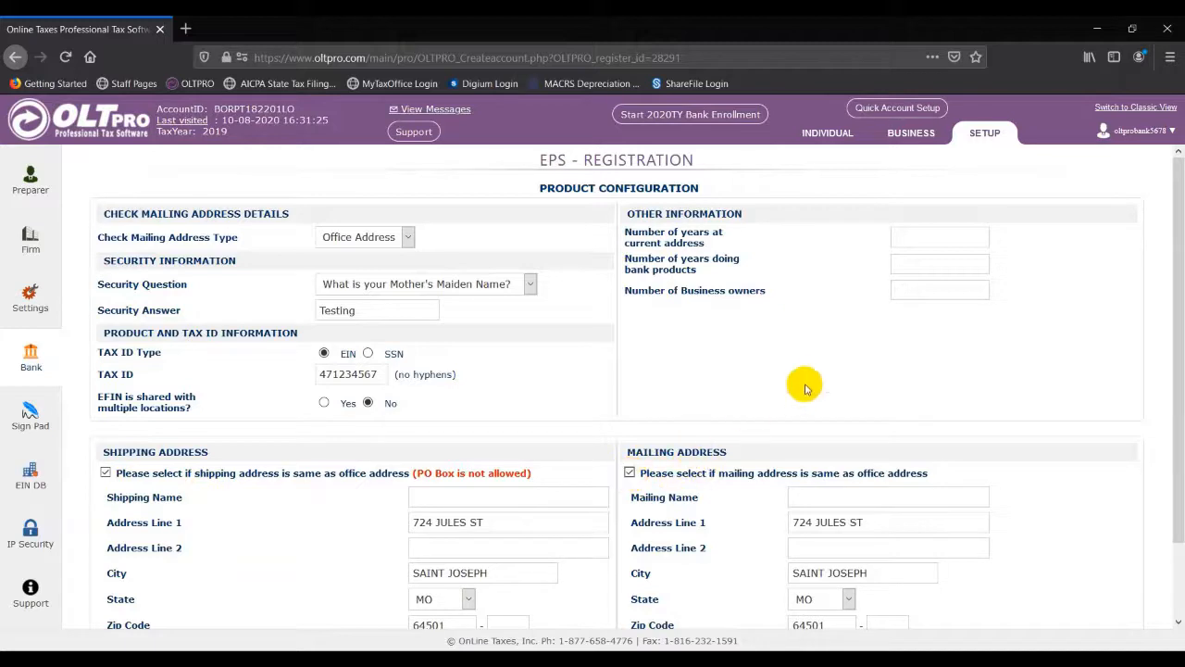
Step: Enter 10 years at the address, 10 years in bank products and 1 owner, then register the bank
{"action": "left_click", "coordinate": [939, 238]}
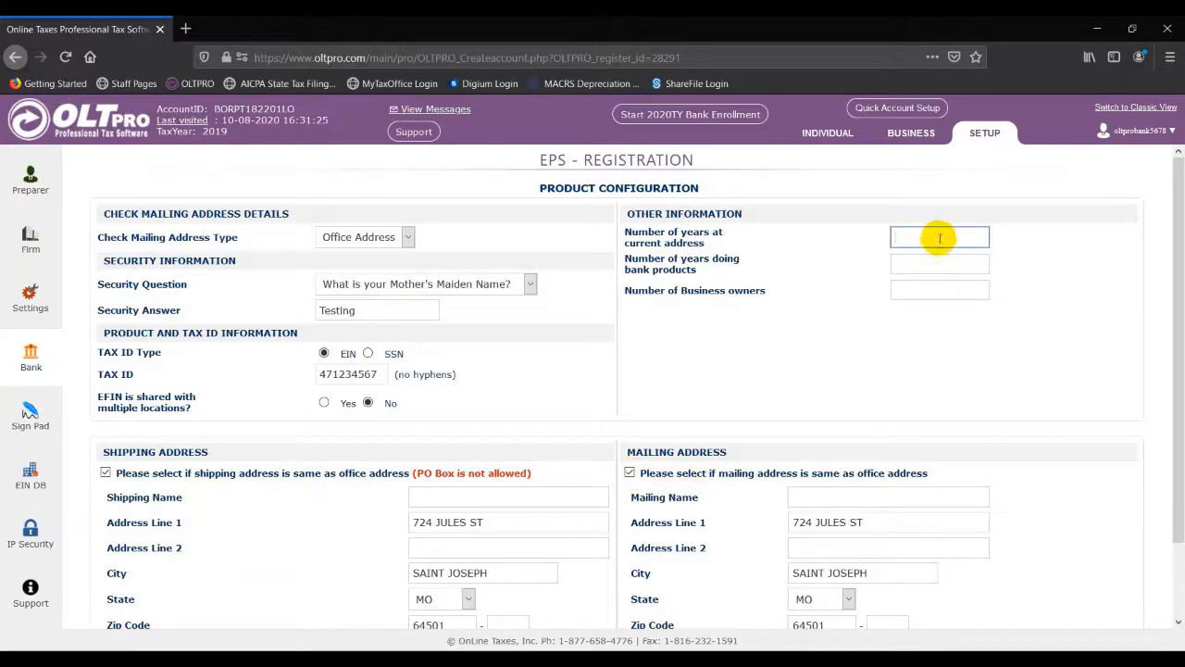
{"action": "type", "text": "10"}
{"action": "key", "text": "Tab"}
{"action": "type", "text": "10"}
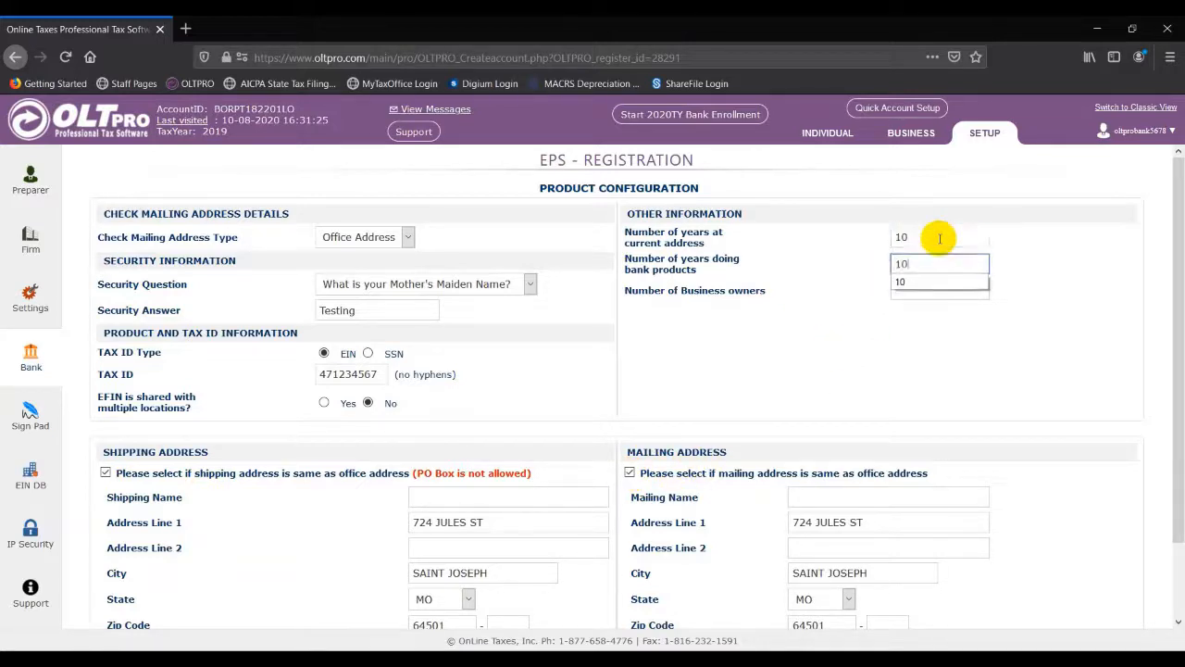
{"action": "key", "text": "Tab"}
{"action": "type", "text": "1"}
{"action": "left_click", "coordinate": [944, 410]}
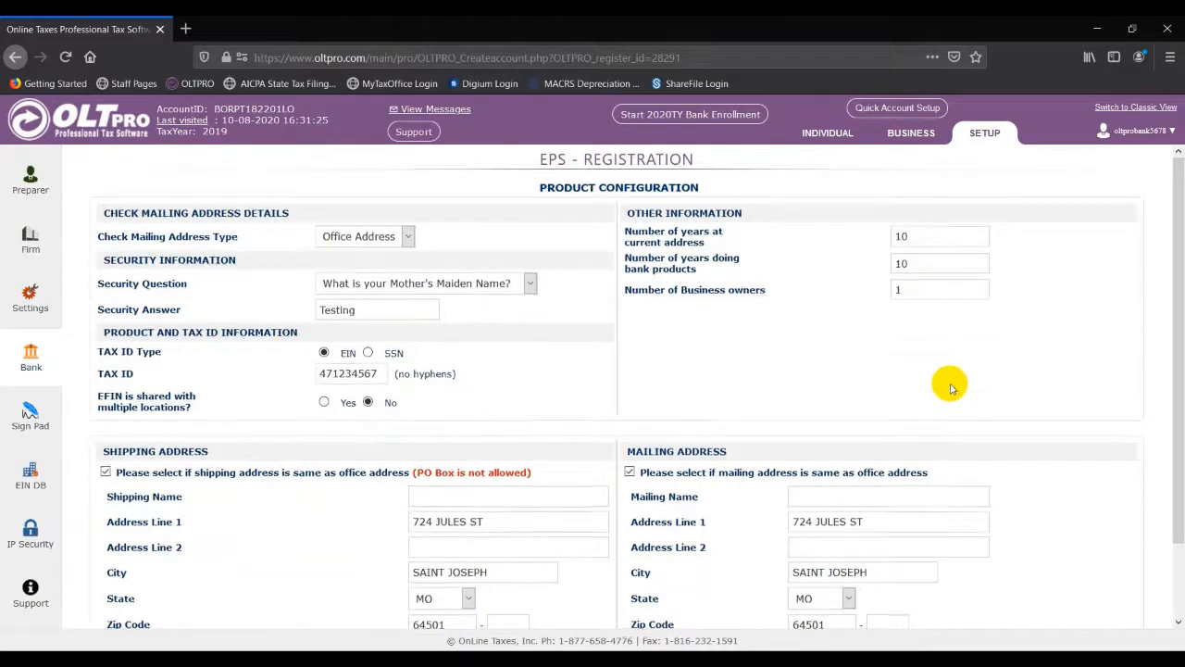
{"action": "scroll", "coordinate": [952, 387], "scroll_direction": "down", "scroll_amount": 2}
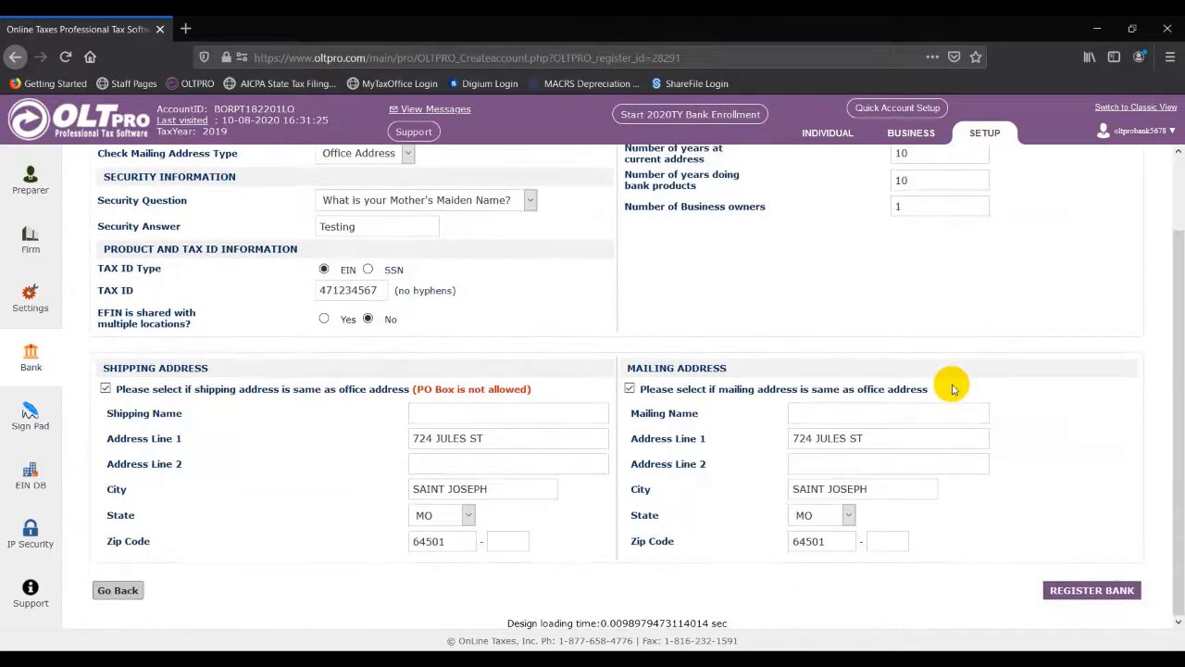
{"action": "left_click", "coordinate": [1072, 591]}
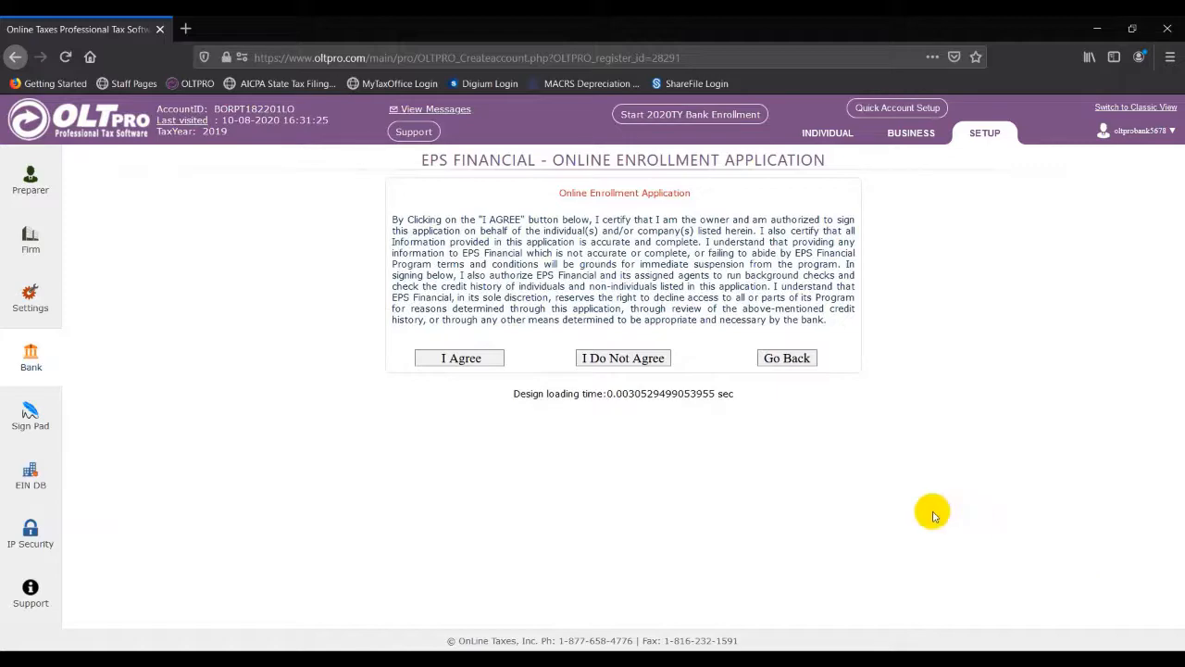
Step: Accept the enrollment application terms and the disbursement service agreement
{"action": "left_click", "coordinate": [478, 360]}
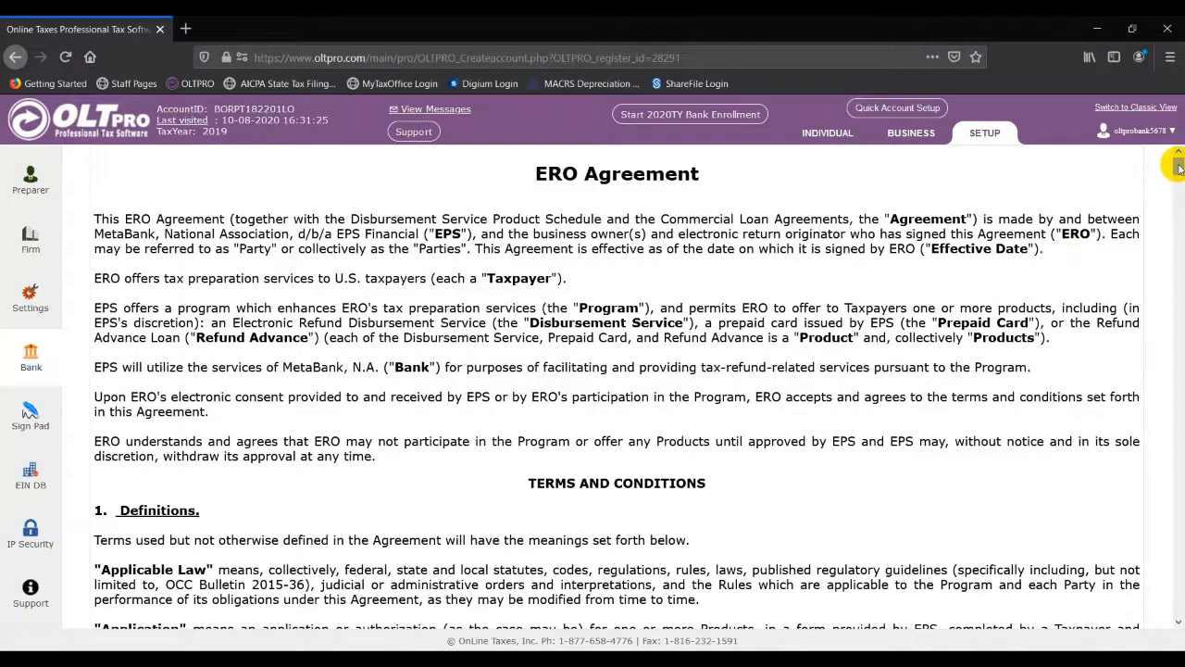
{"action": "left_click_drag", "start_coordinate": [1178, 166], "coordinate": [1178, 609]}
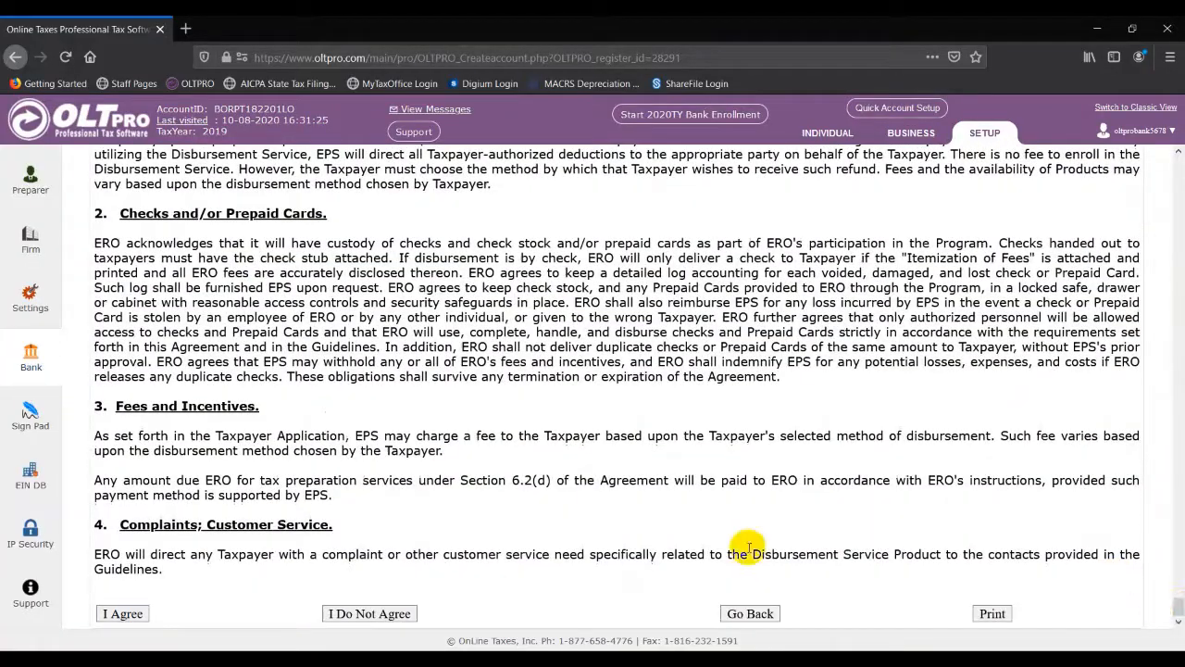
{"action": "left_click", "coordinate": [110, 613]}
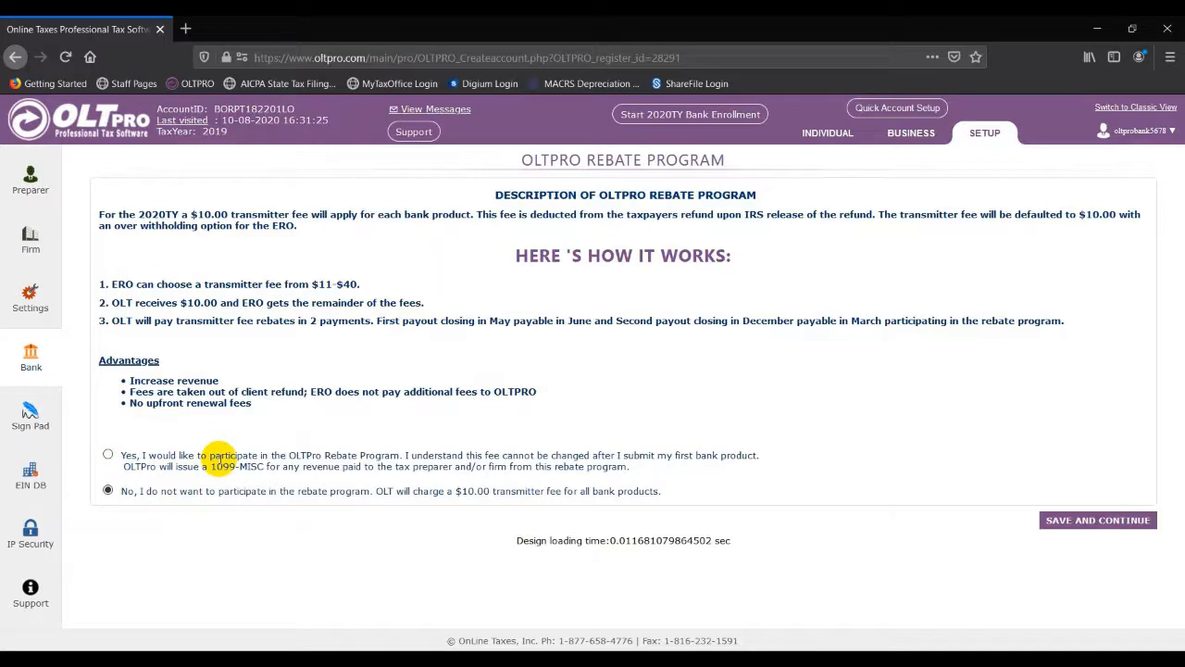
Step: Join the Rebate Program with a 40 dollar 2020TY transmitter fee and save the choice
{"action": "left_click", "coordinate": [107, 455]}
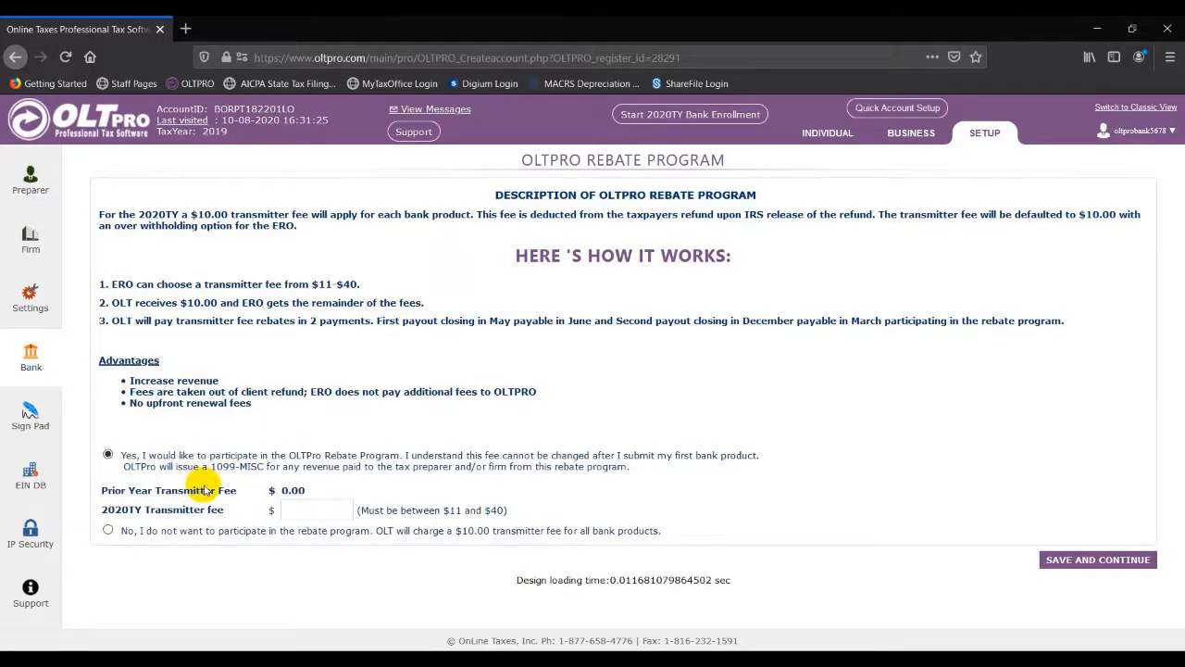
{"action": "left_click", "coordinate": [285, 510]}
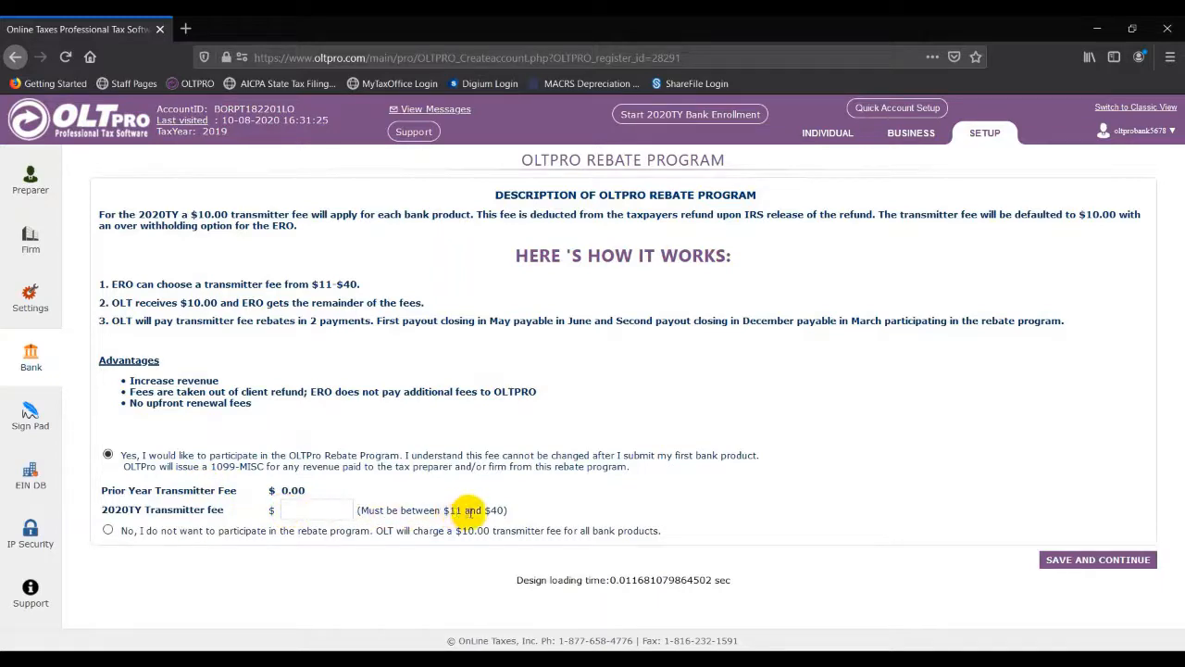
{"action": "left_click", "coordinate": [331, 510]}
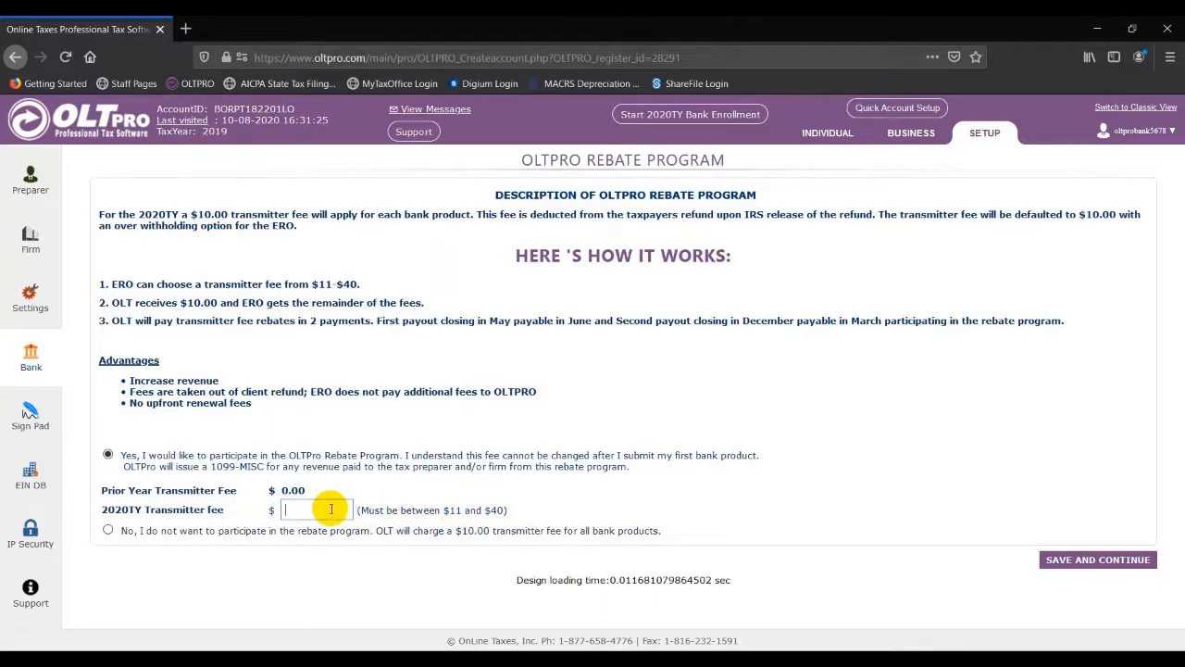
{"action": "type", "text": "40"}
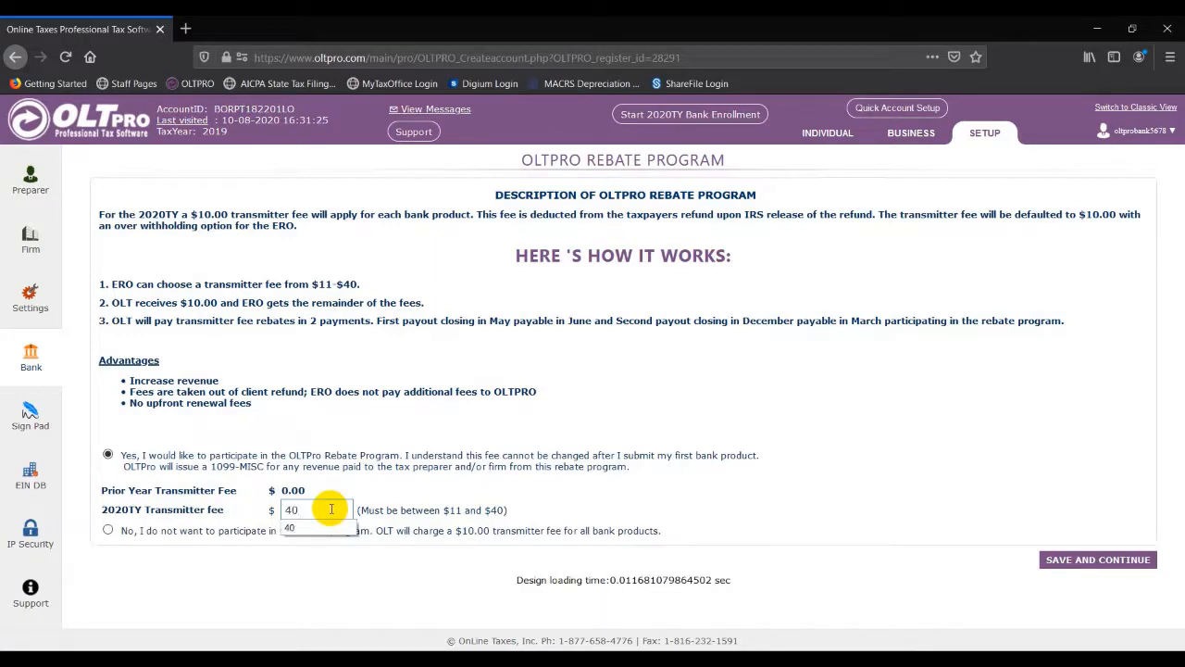
{"action": "left_click", "coordinate": [391, 504]}
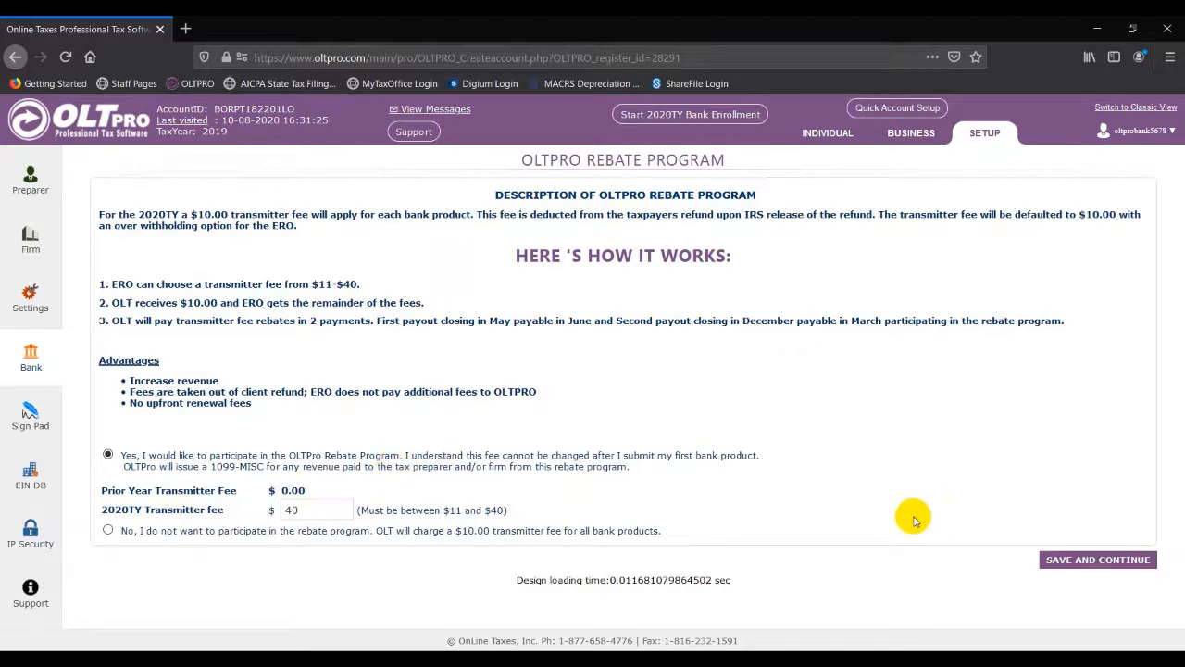
{"action": "left_click", "coordinate": [1053, 562]}
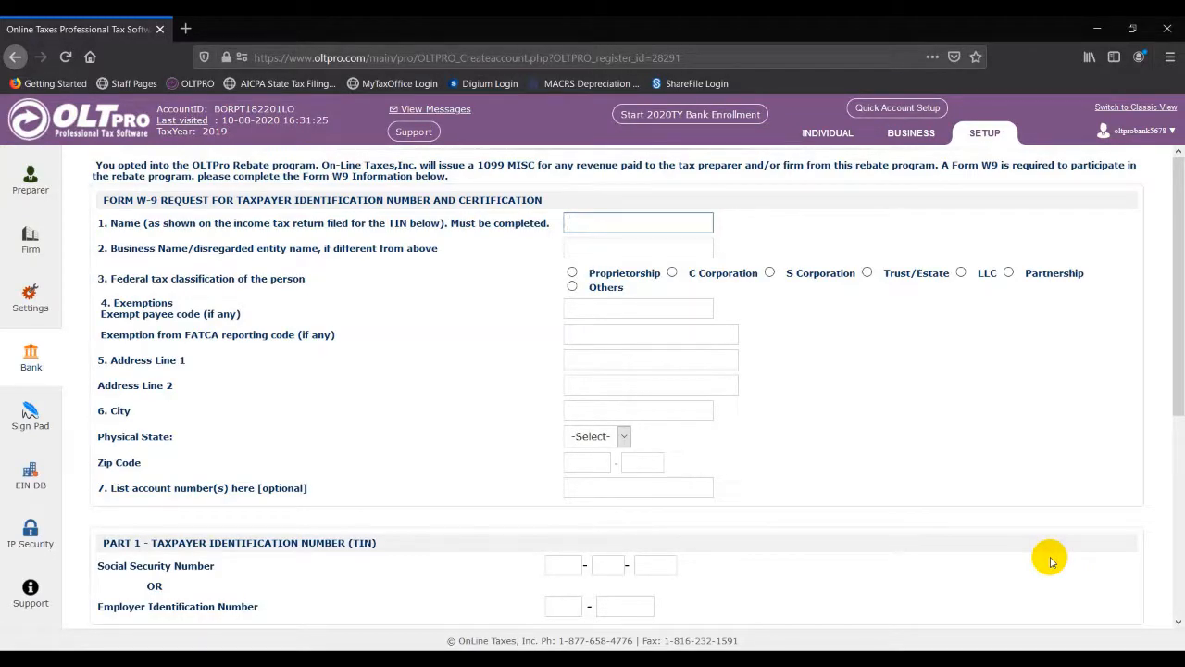
Step: Fill the W-9 taxpayer name, business name Tax Company, Proprietorship classification, office address and zip code
{"action": "key", "text": "Down"}
{"action": "key", "text": "Down"}
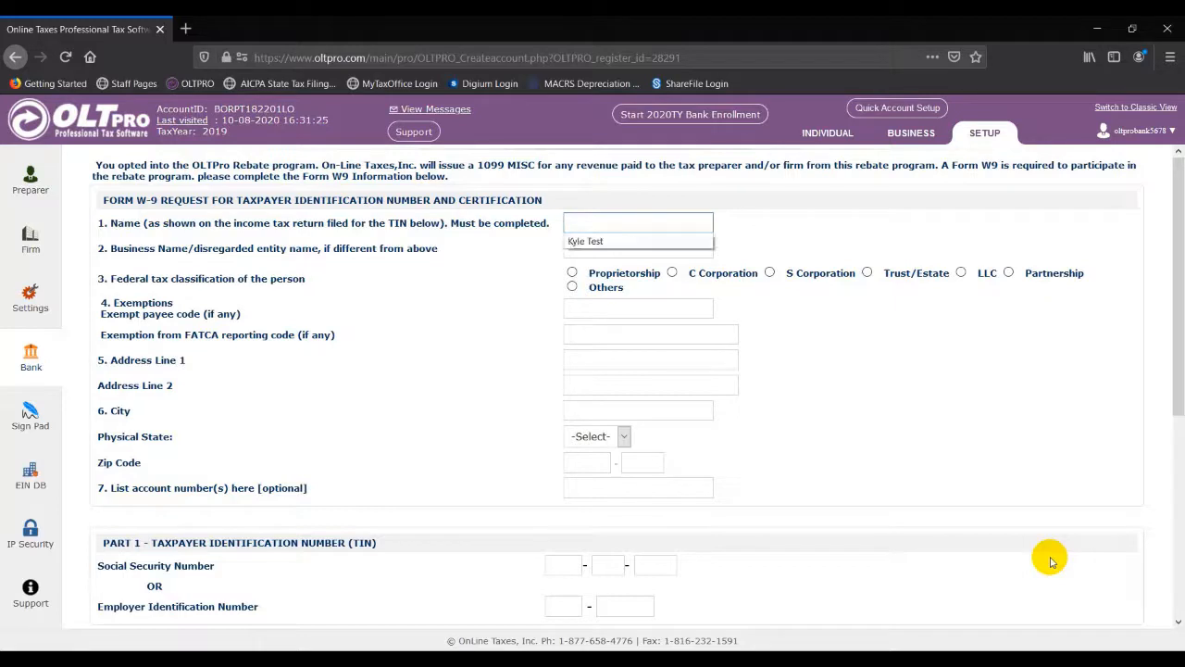
{"action": "key", "text": "Tab"}
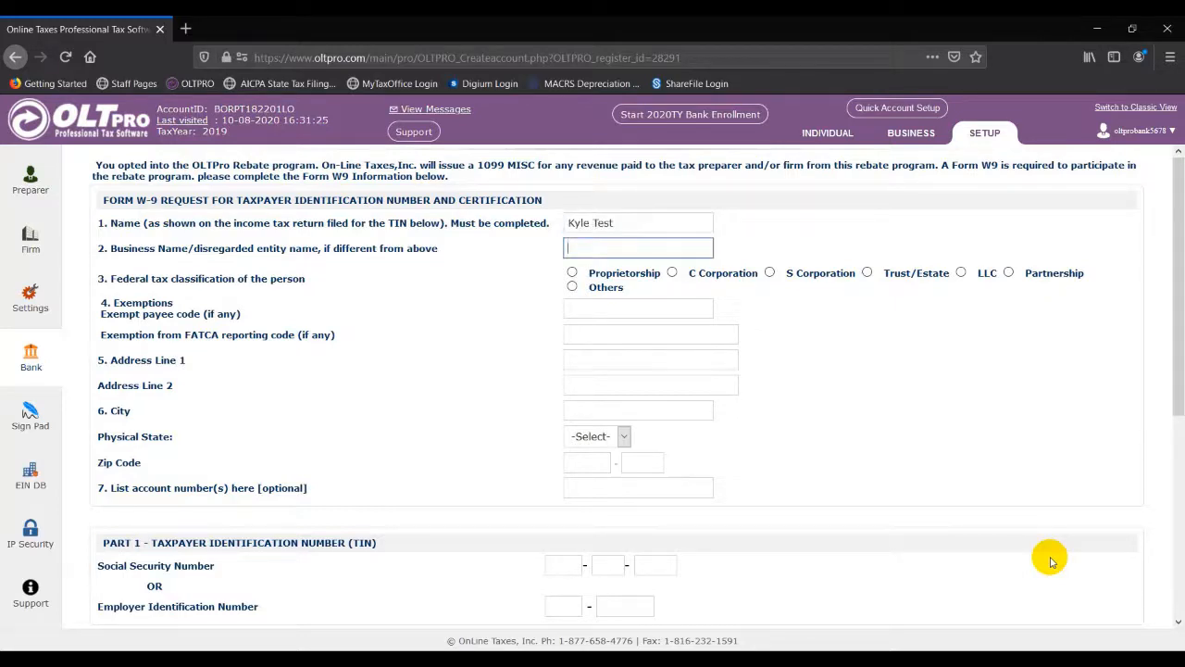
{"action": "key", "text": "Down"}
{"action": "key", "text": "Down"}
{"action": "key", "text": "Tab"}
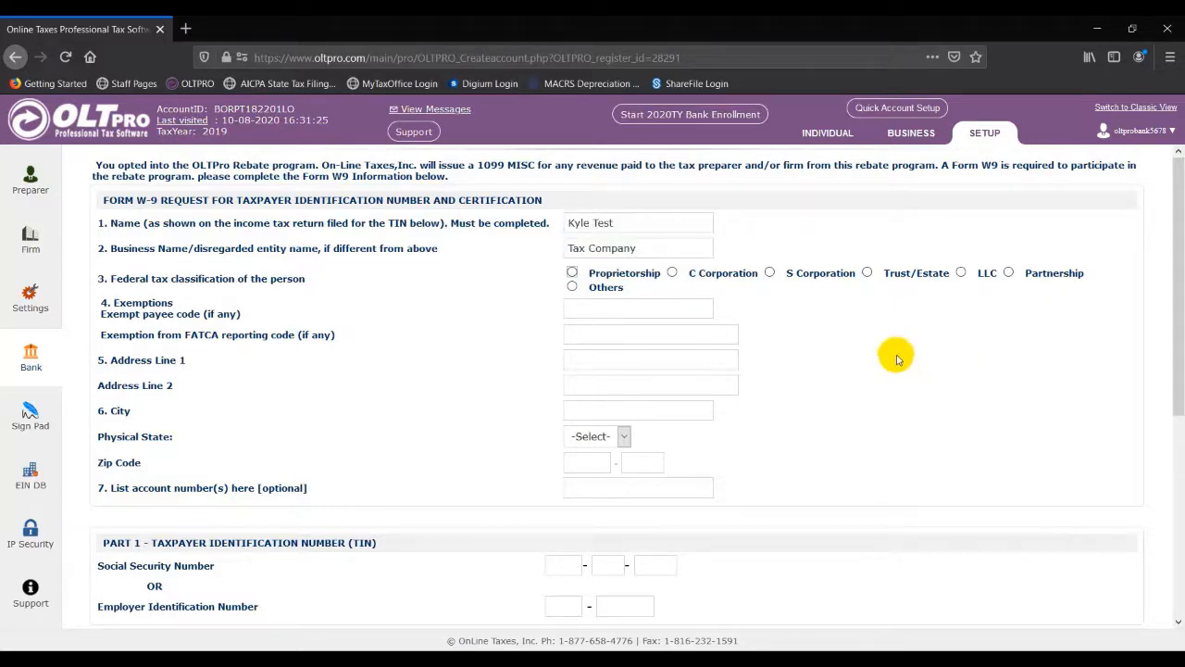
{"action": "left_click", "coordinate": [573, 272]}
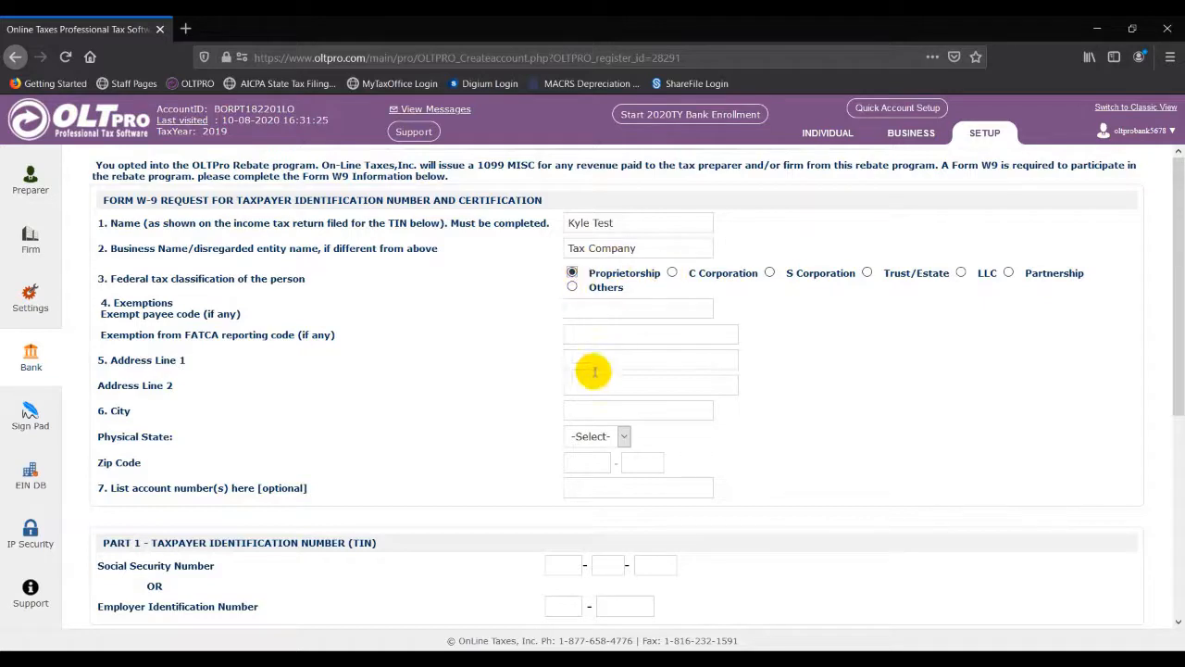
{"action": "left_click", "coordinate": [594, 361]}
{"action": "left_click", "coordinate": [594, 375]}
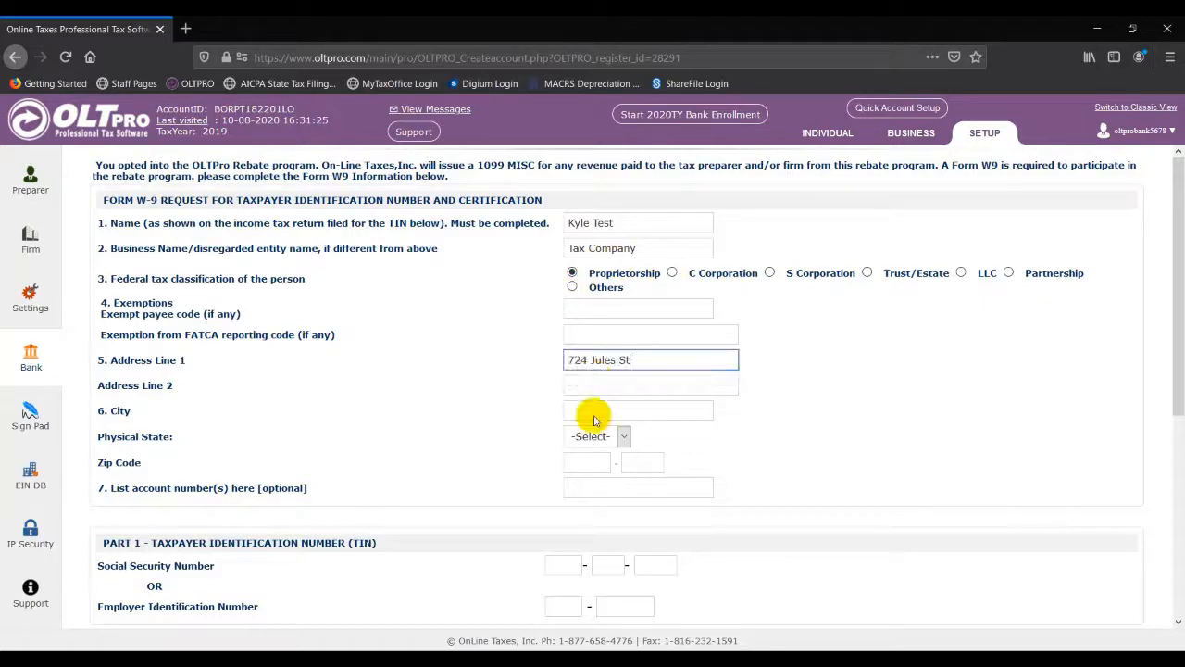
{"action": "left_click", "coordinate": [596, 463]}
{"action": "type", "text": "64501"}
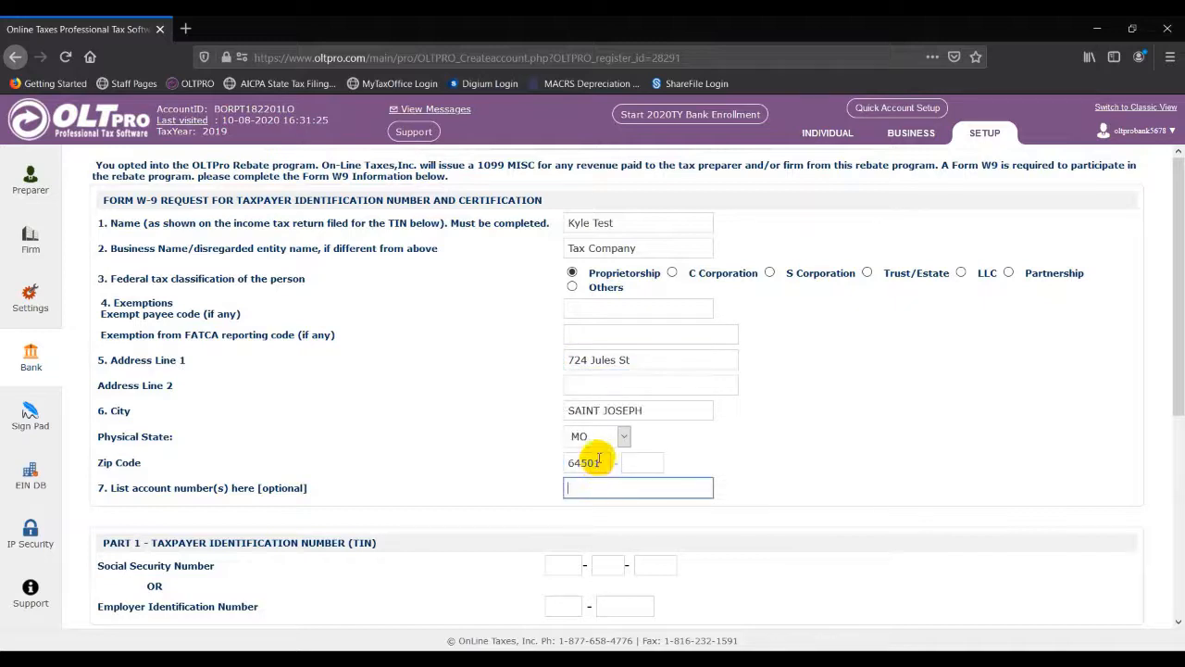
Step: Enter the EIN, sign with the signer's first and last name, and save the W-9
{"action": "scroll", "coordinate": [591, 477], "scroll_direction": "down", "scroll_amount": 2}
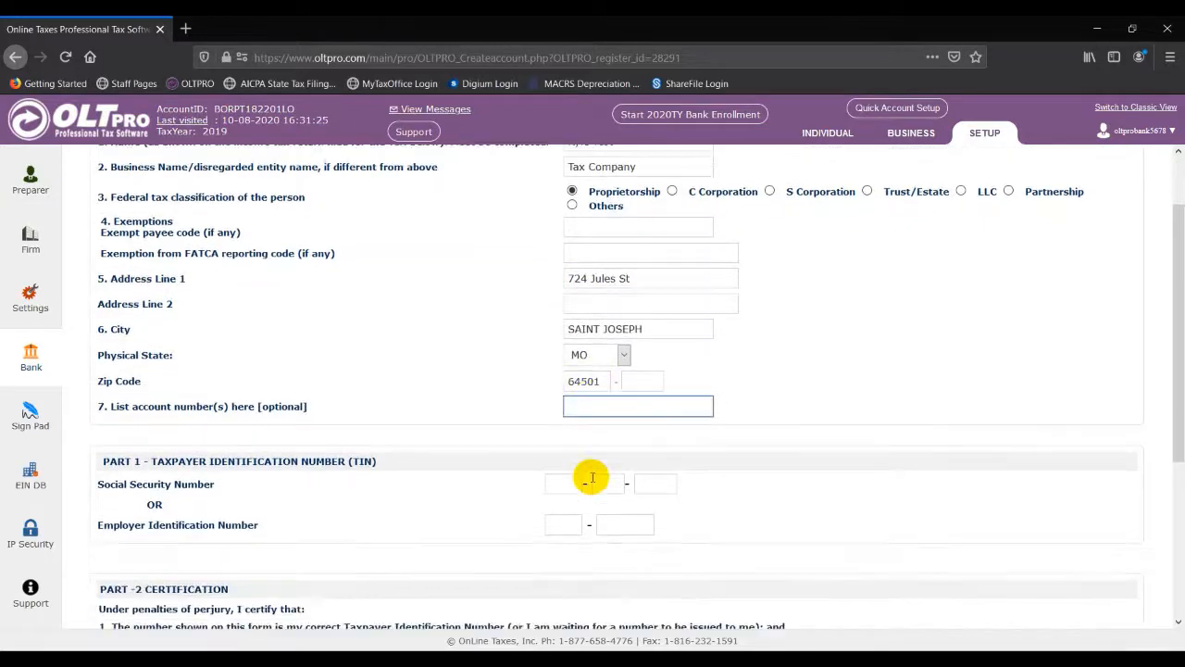
{"action": "left_click", "coordinate": [571, 523]}
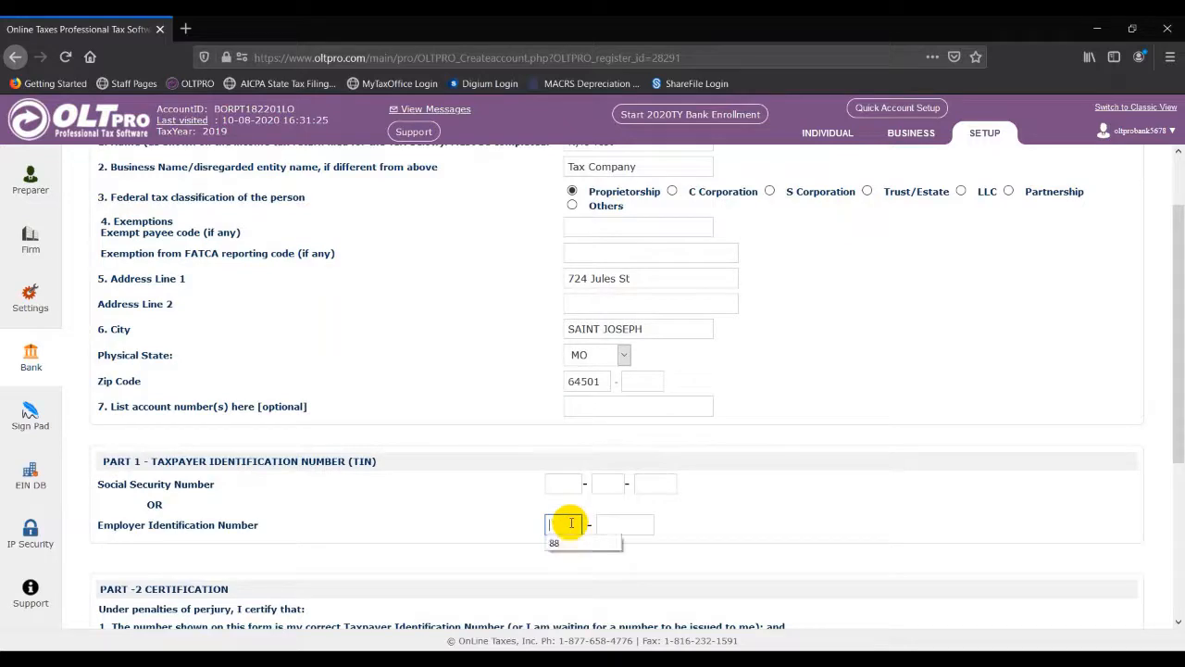
{"action": "type", "text": "88-0000000"}
{"action": "scroll", "coordinate": [338, 458], "scroll_direction": "down", "scroll_amount": 3}
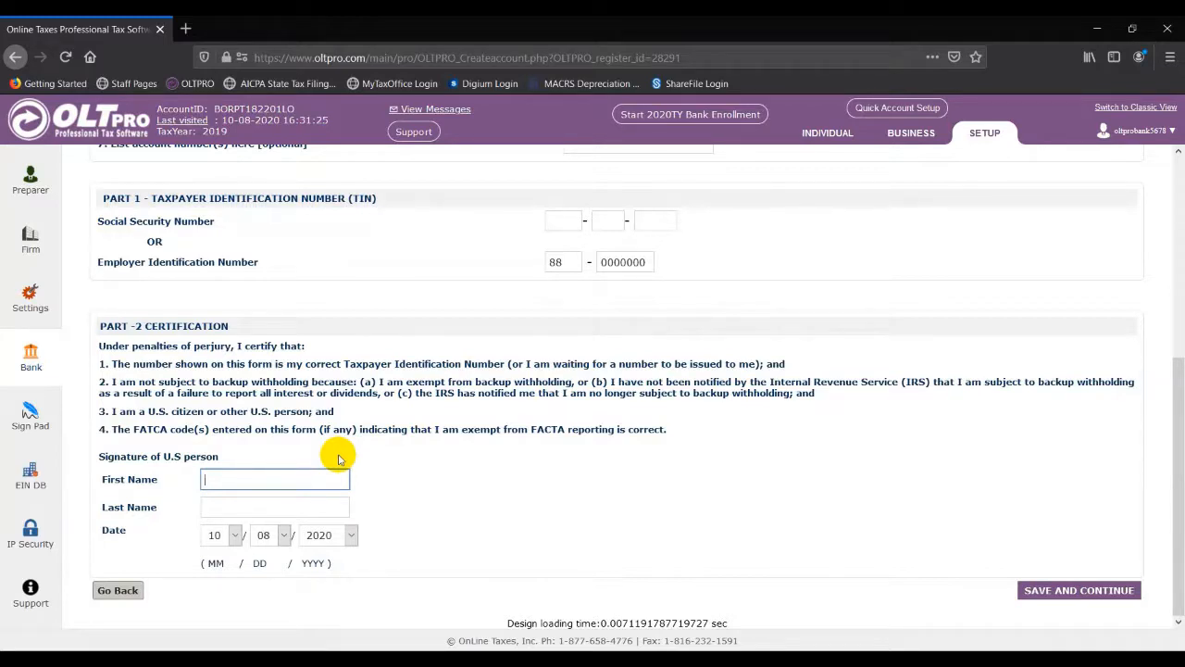
{"action": "type", "text": "Kyle"}
{"action": "key", "text": "Tab"}
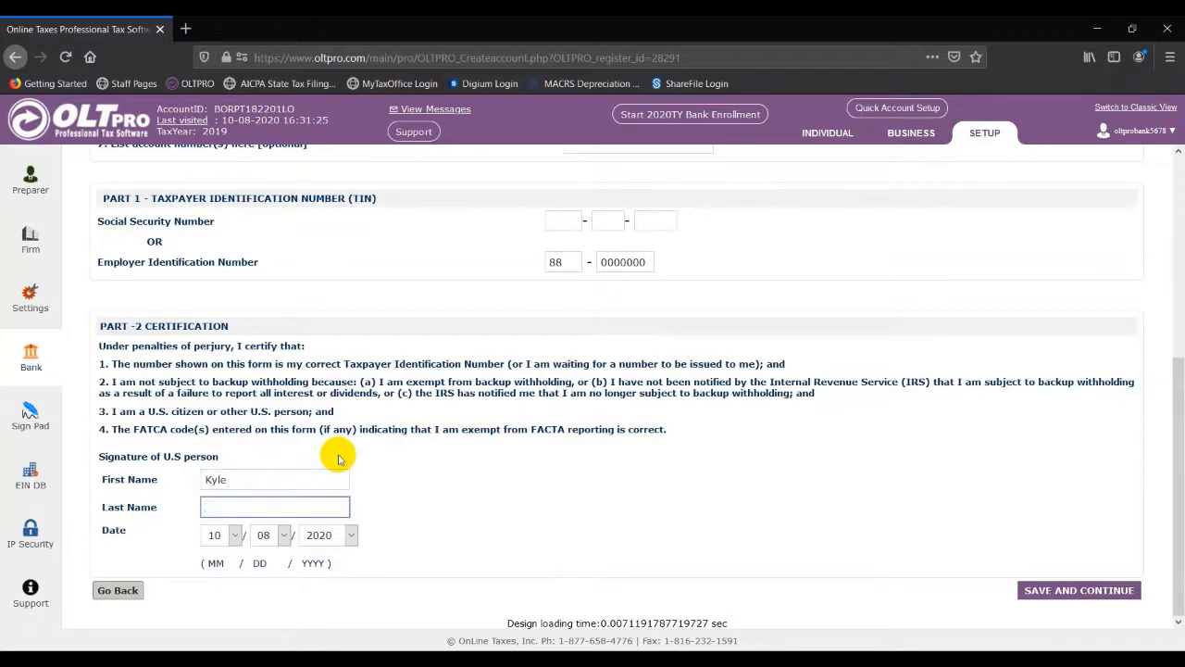
{"action": "type", "text": "T"}
{"action": "key", "text": "Down"}
{"action": "key", "text": "Tab"}
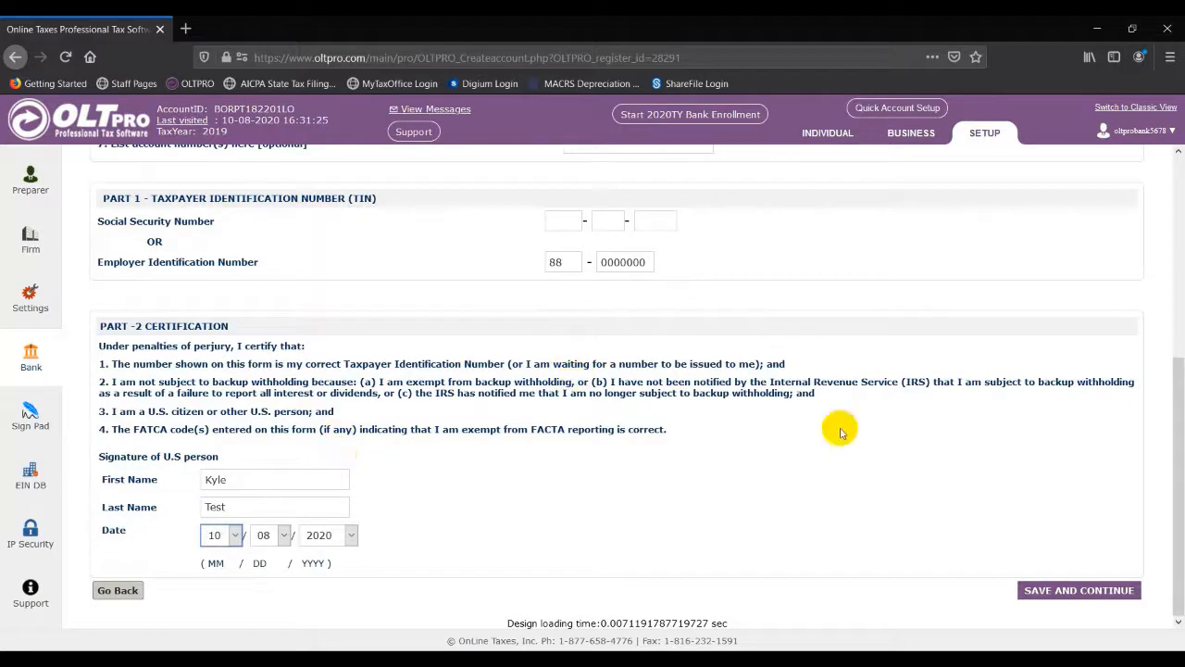
{"action": "left_click", "coordinate": [1034, 591]}
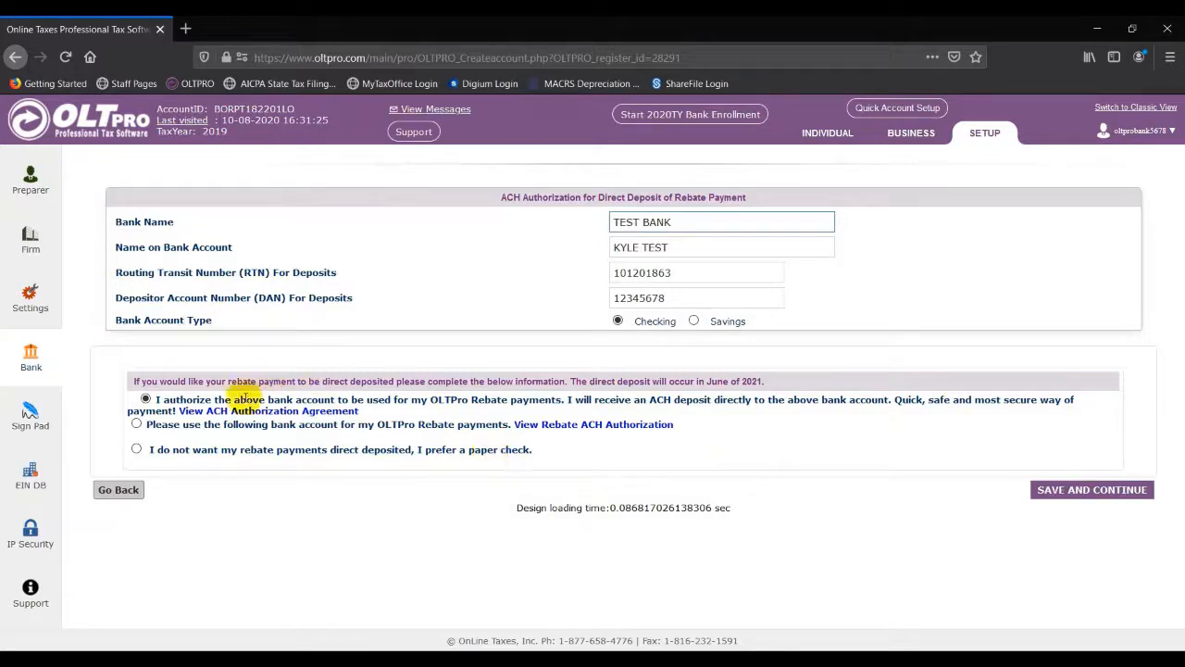
{"action": "left_click", "coordinate": [136, 424]}
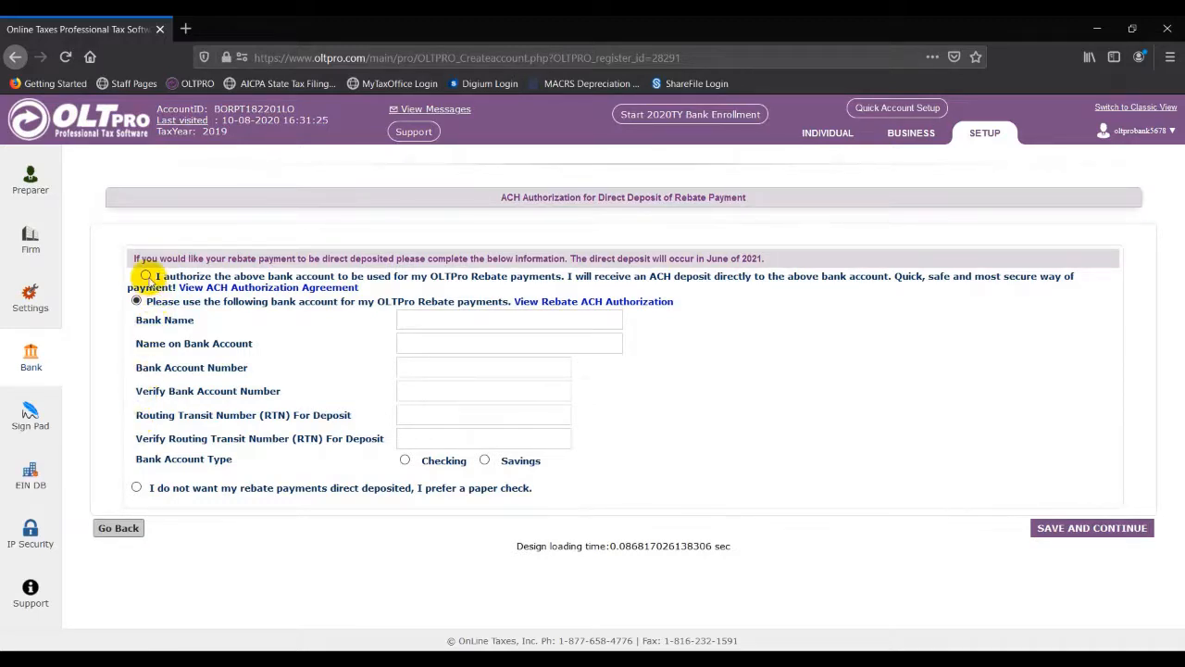
{"action": "left_click", "coordinate": [146, 276]}
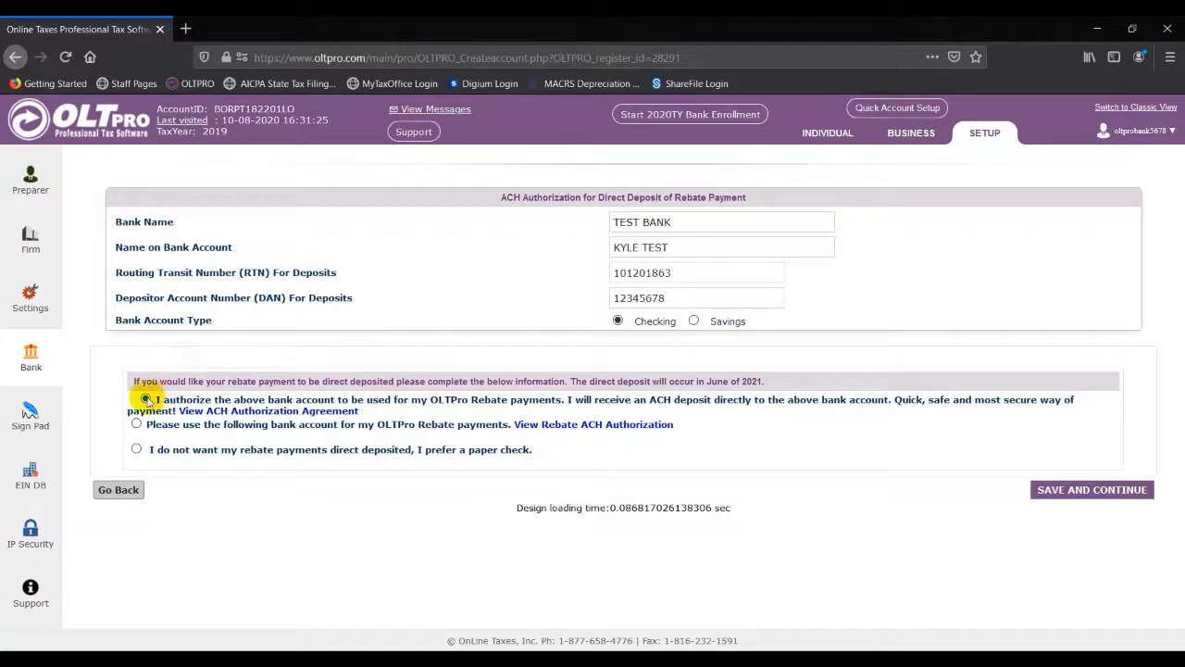
Step: Save the ACH authorization and scroll through the 2020 TY enrollment summary
{"action": "left_click", "coordinate": [1091, 494]}
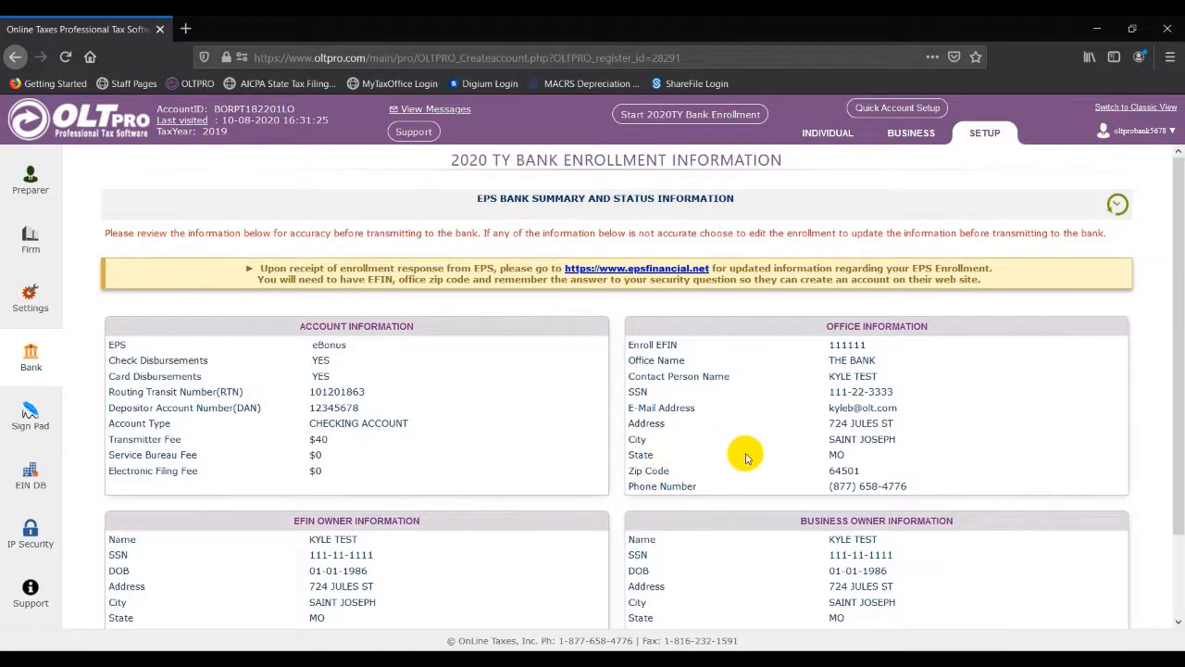
{"action": "scroll", "coordinate": [746, 457], "scroll_direction": "down", "scroll_amount": 2}
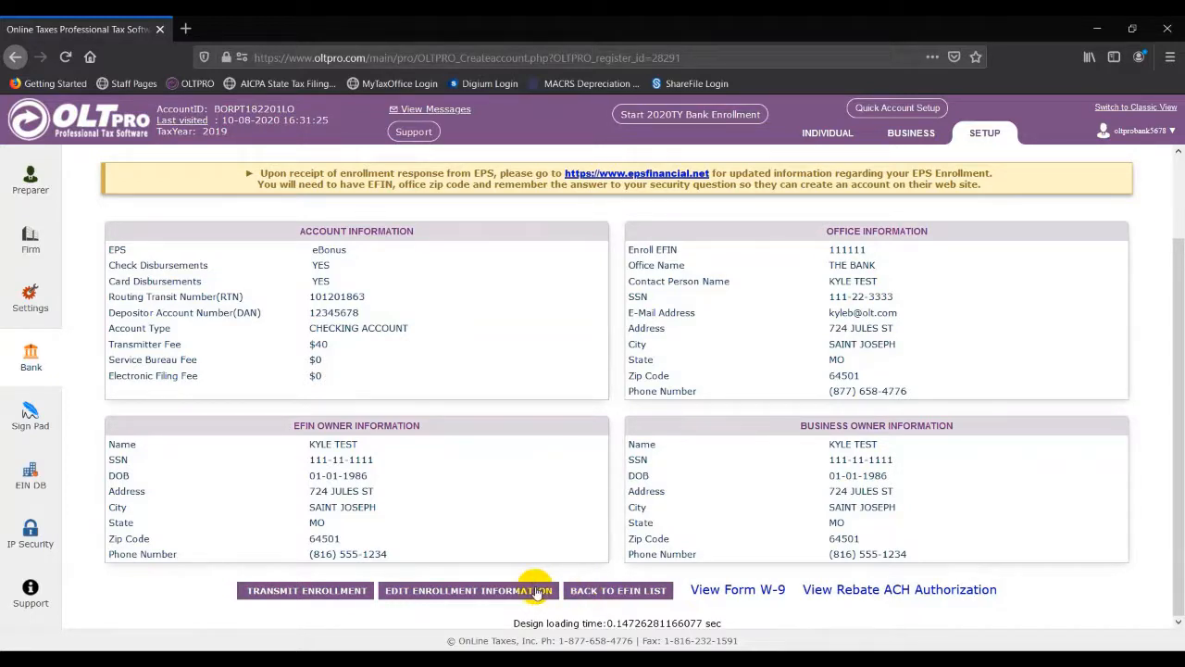
Step: Transmit the enrollment to EPS and highlight the QUEUED Oct 8 2020 status message
{"action": "left_click", "coordinate": [350, 591]}
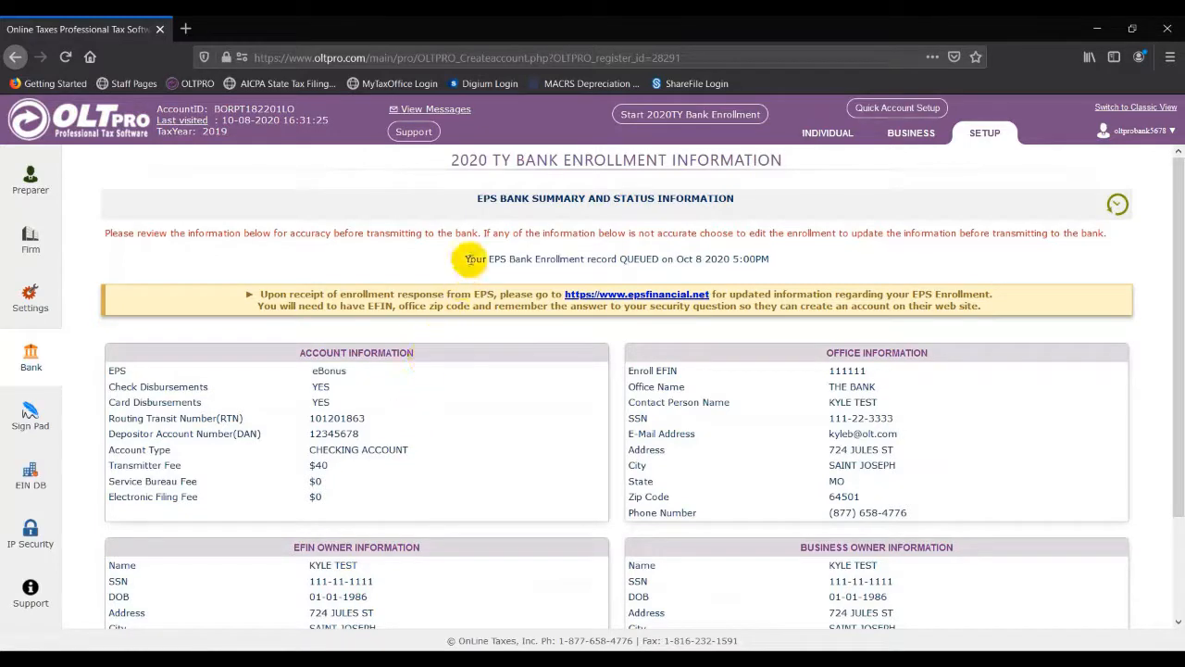
{"action": "left_click_drag", "start_coordinate": [466, 259], "coordinate": [769, 267]}
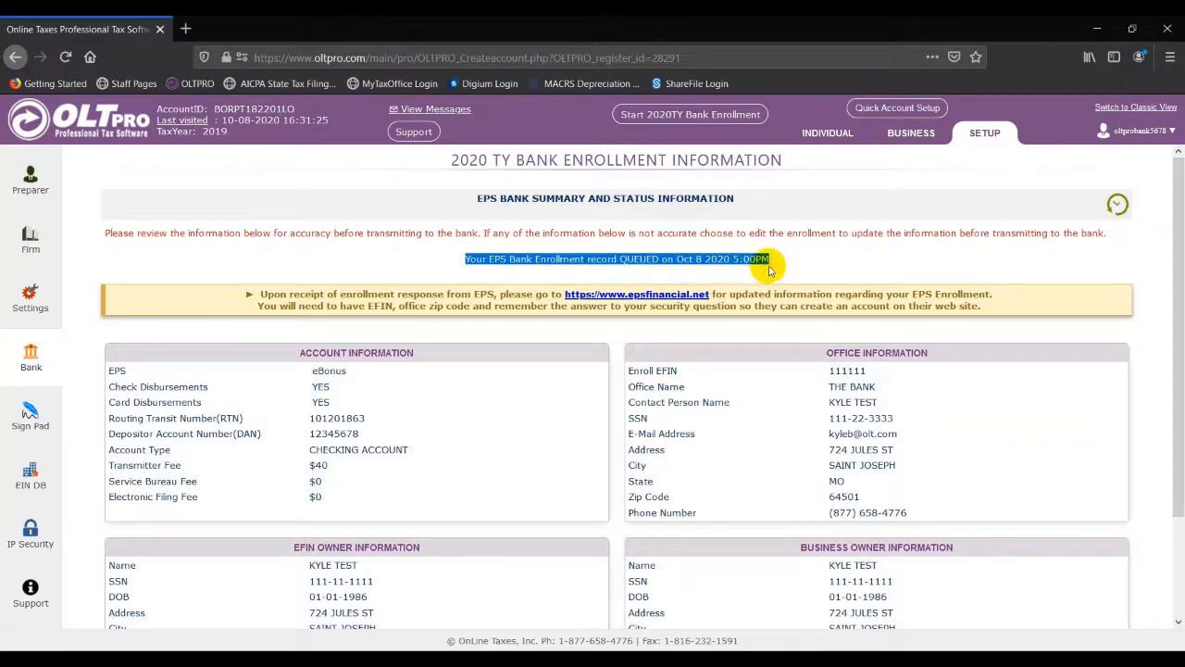